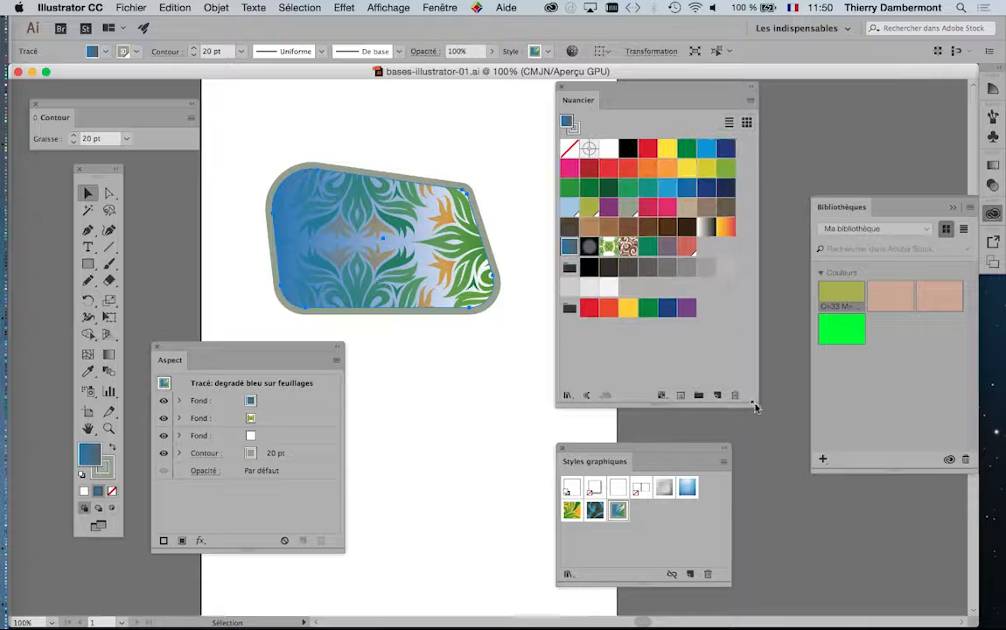
click(751, 105)
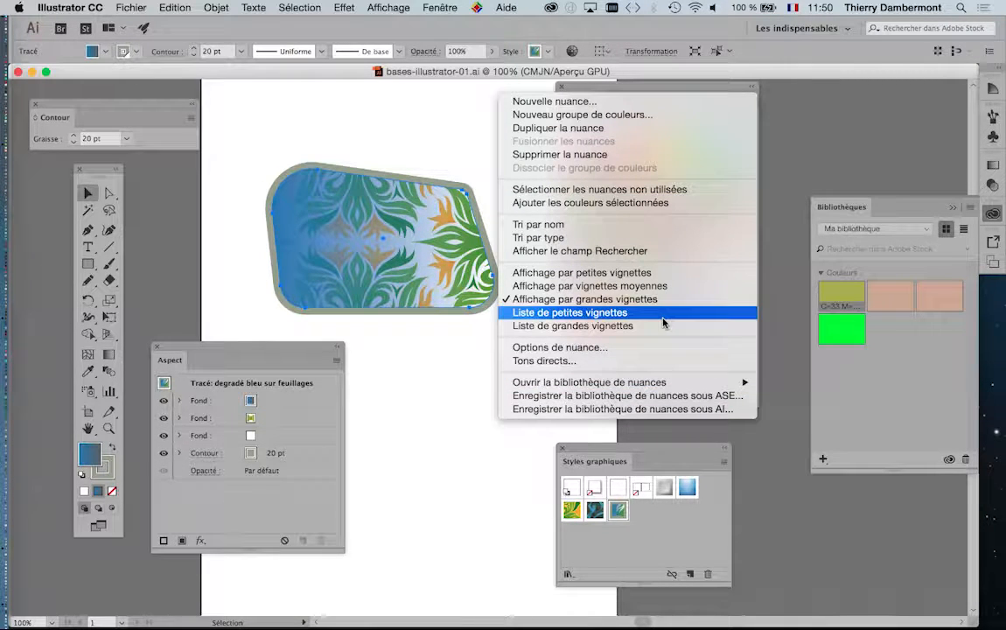
mouse_move(645, 386)
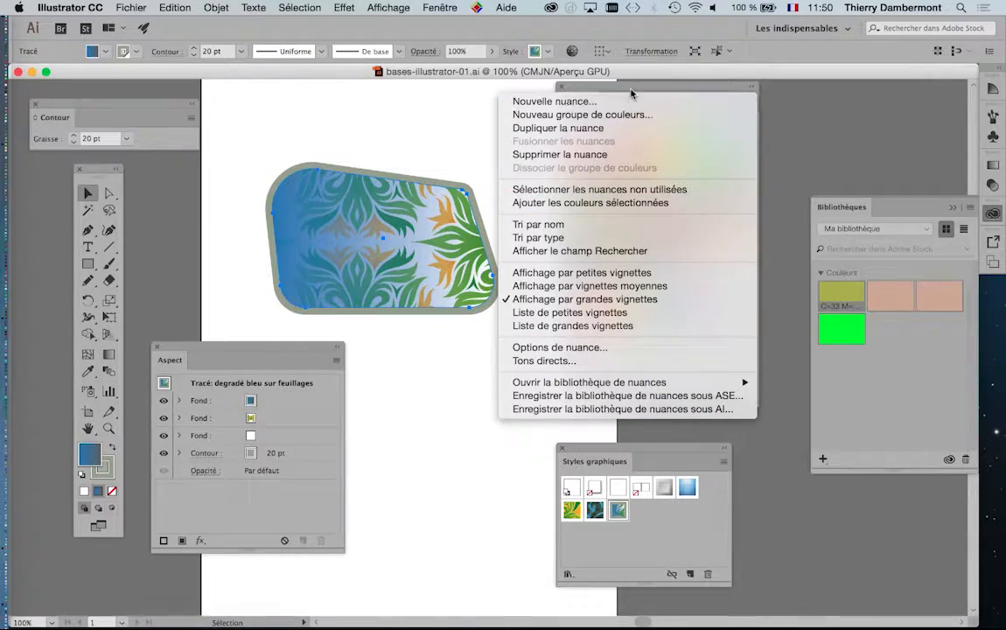
click(631, 90)
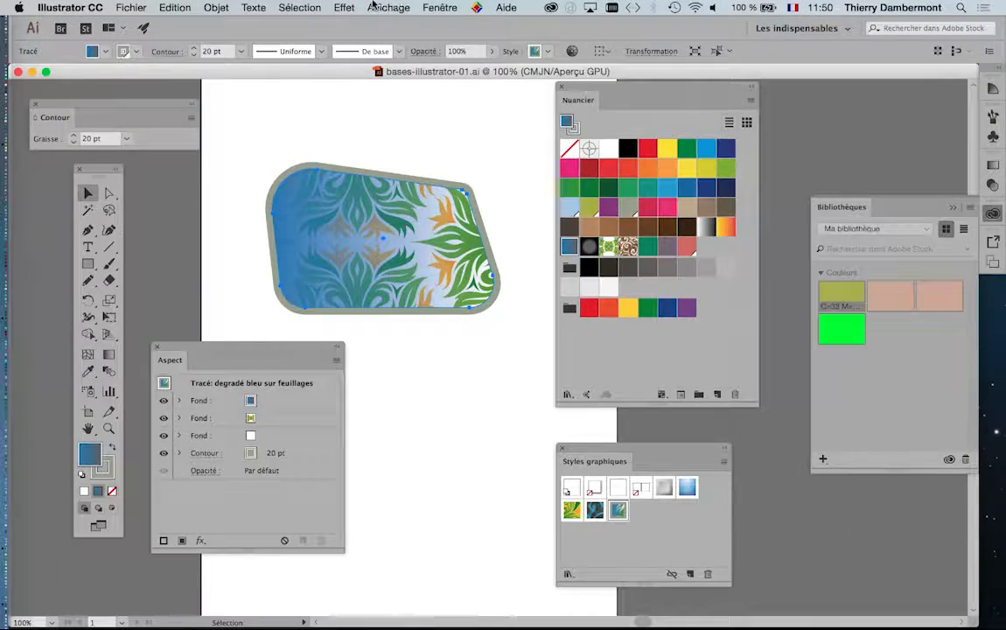
click(442, 7)
scroll(516, 564, down, 3)
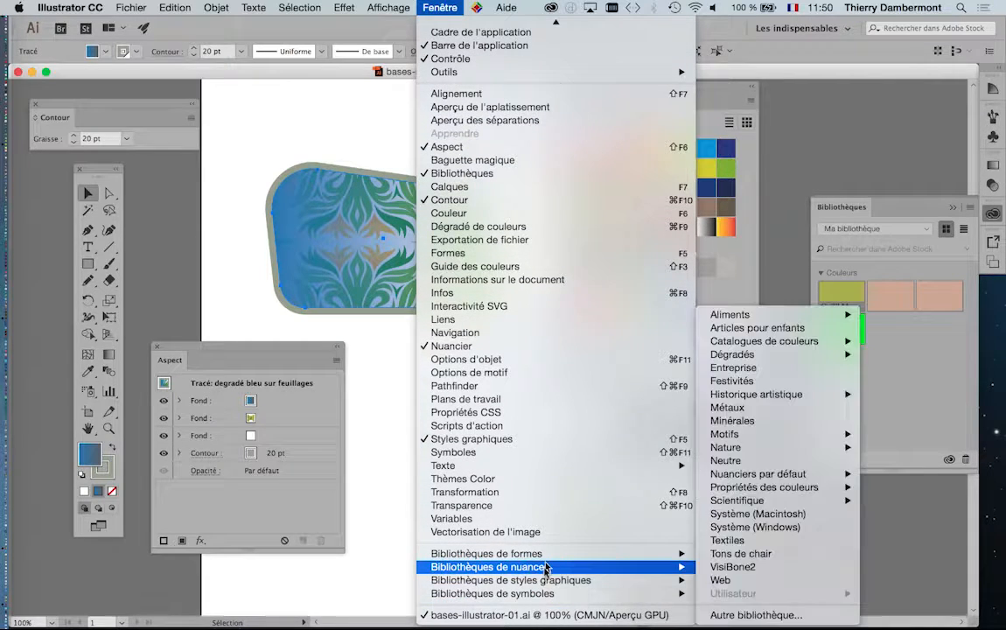
click(716, 88)
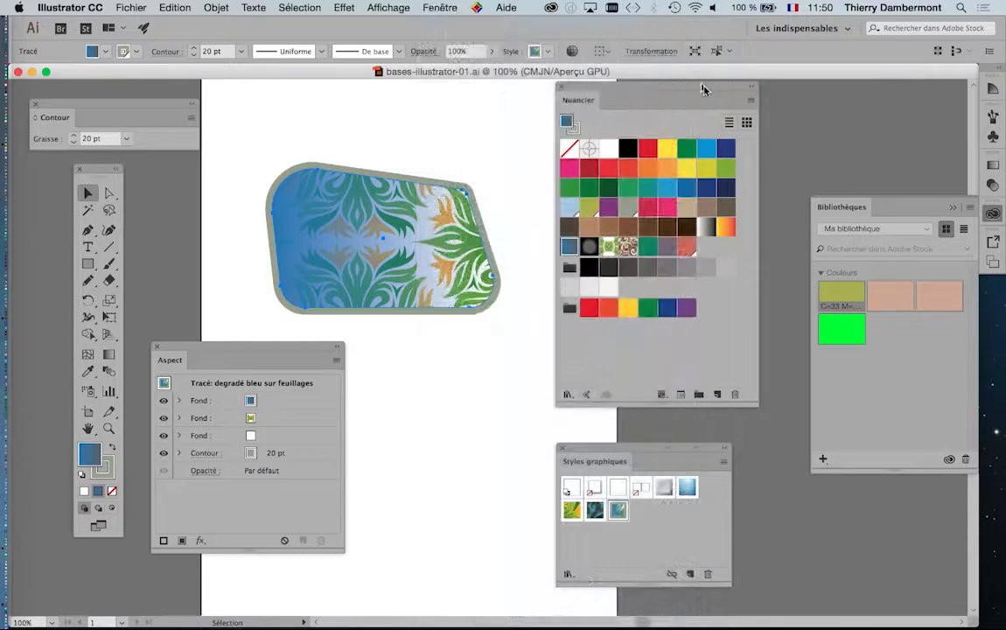
- Move the Nuancier panel slightly, make it wider and shorter, and close the Styles graphiques panel
drag(715, 88, 723, 96)
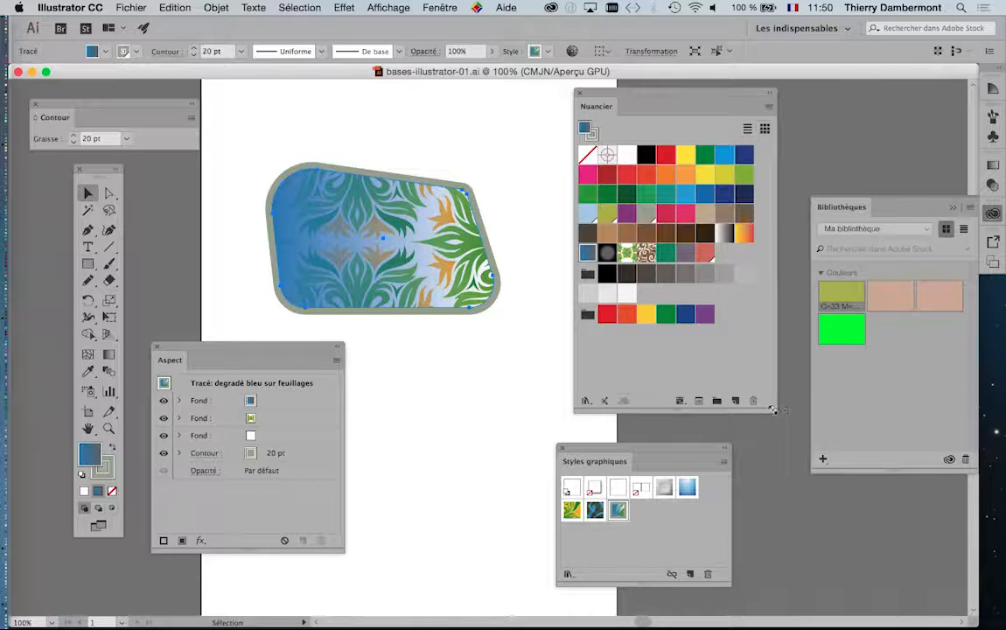
drag(774, 409, 785, 385)
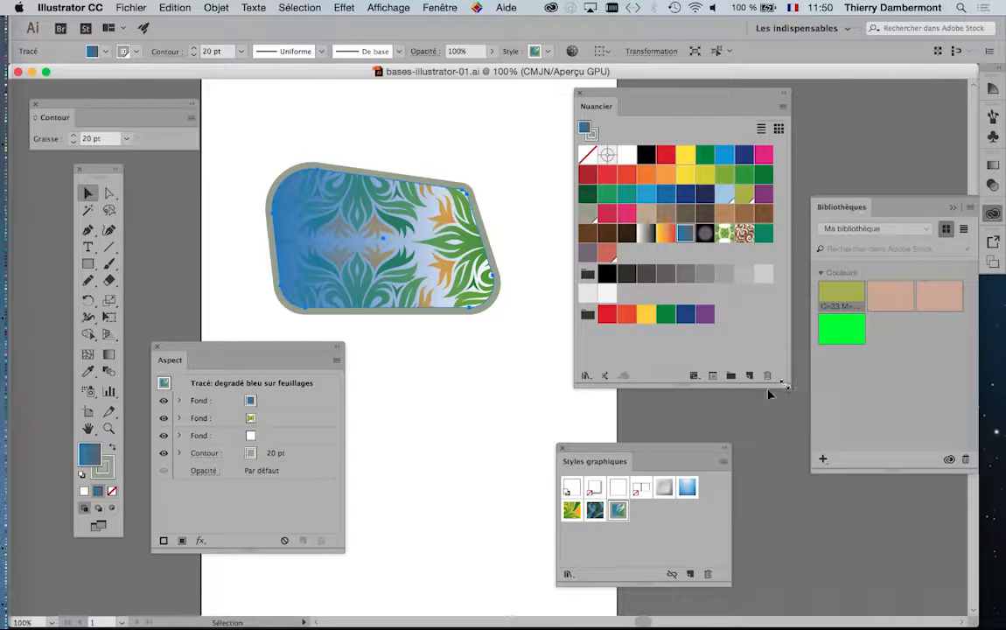
click(563, 447)
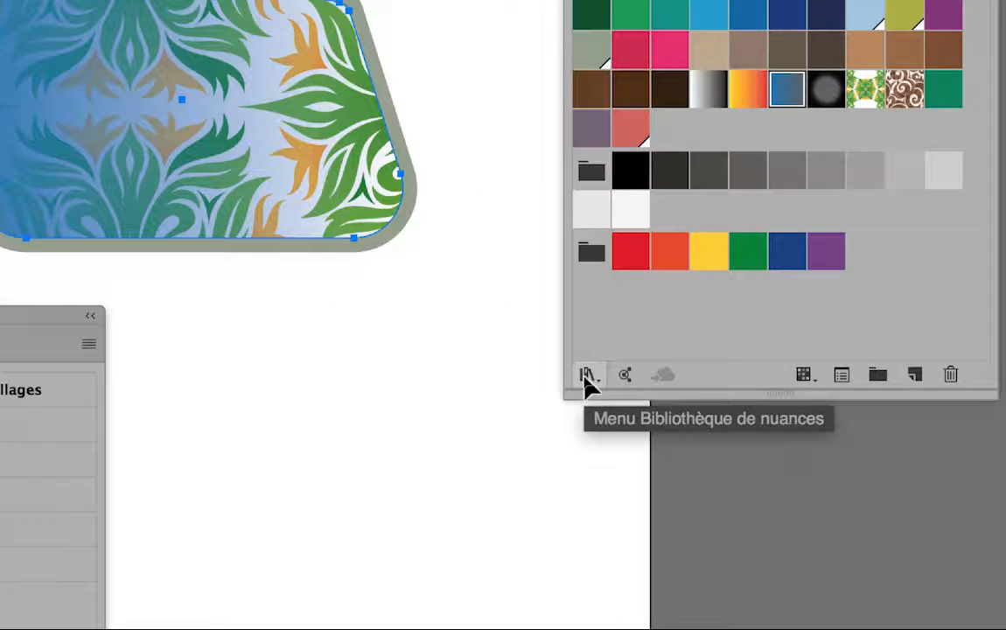
- Open the Bois gradient swatch library and place its panel over the upper-left part of the artwork
click(586, 381)
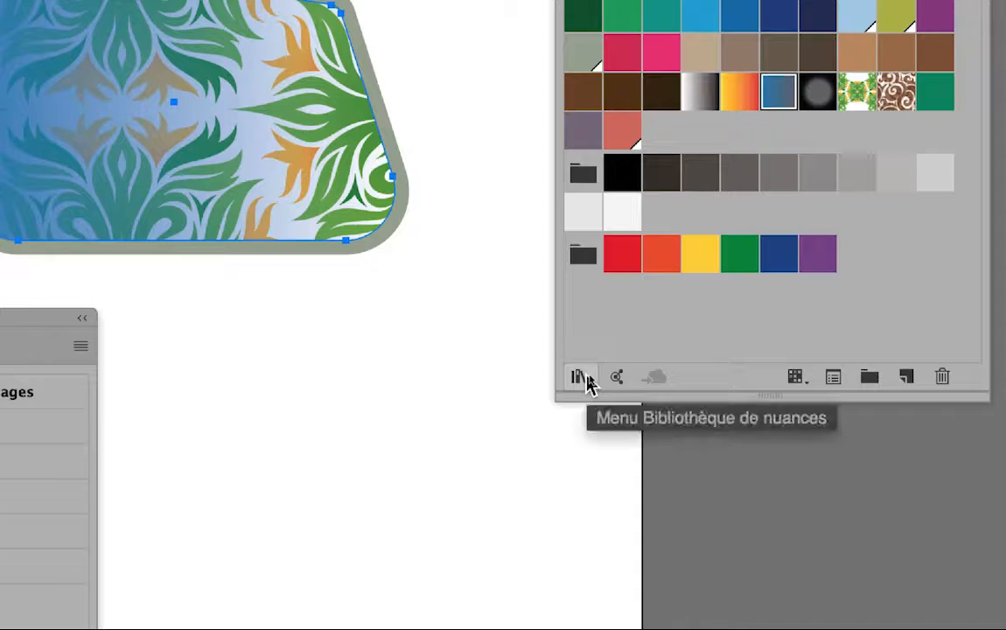
click(586, 383)
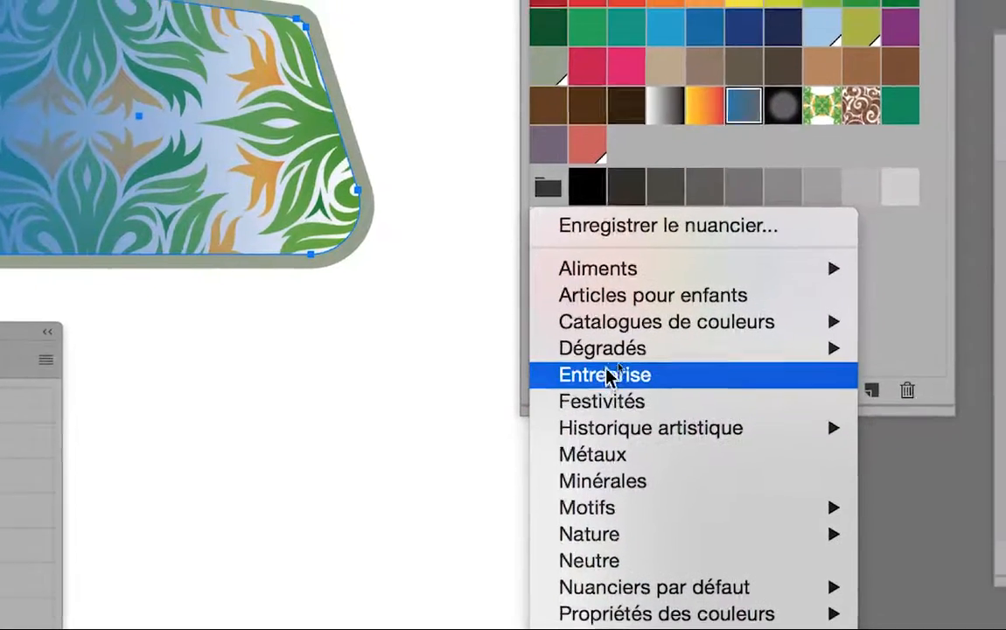
mouse_move(593, 325)
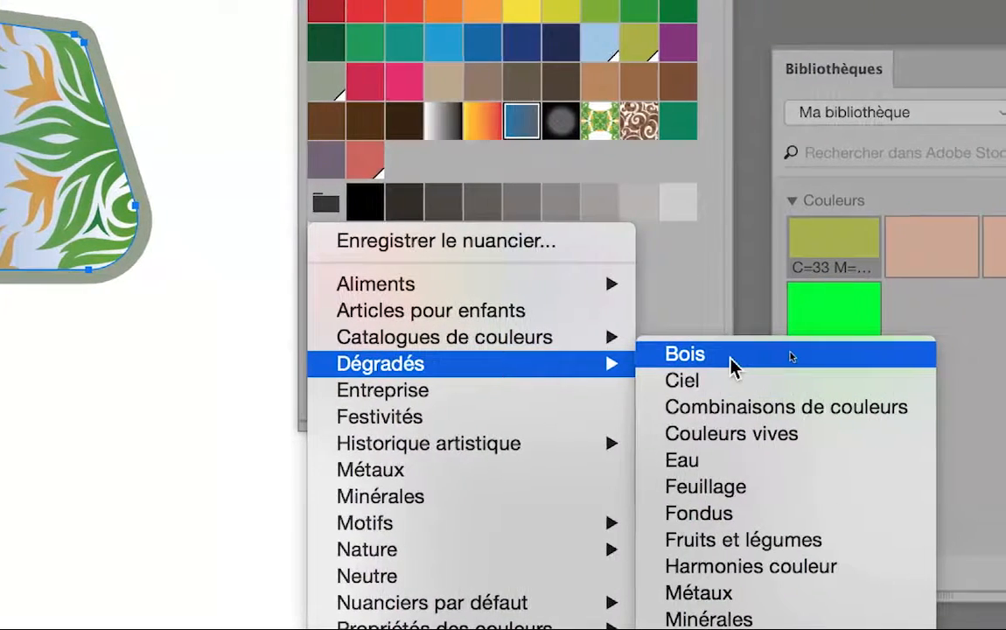
click(731, 358)
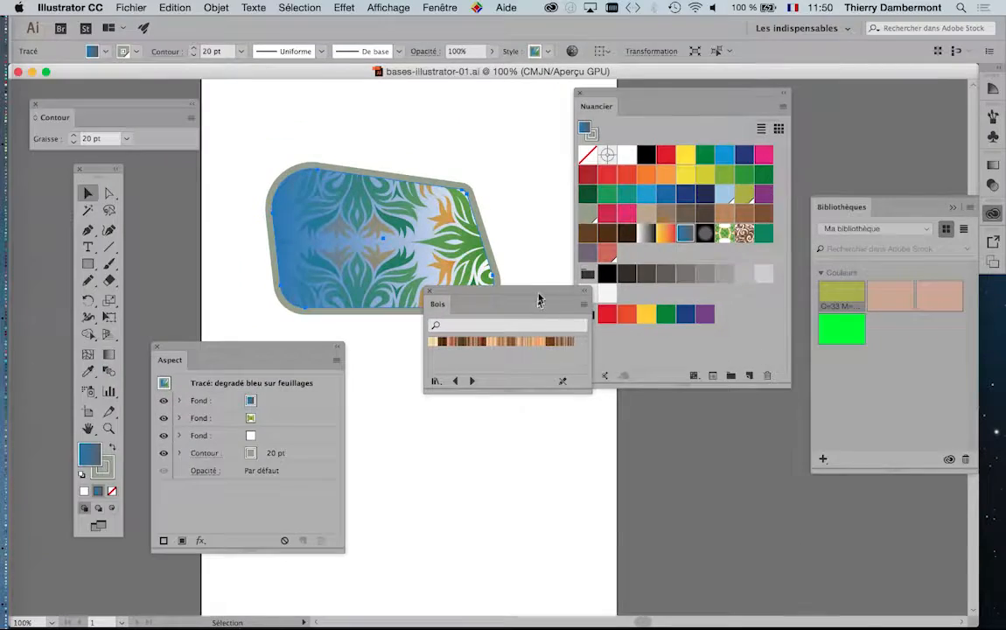
drag(538, 299, 347, 111)
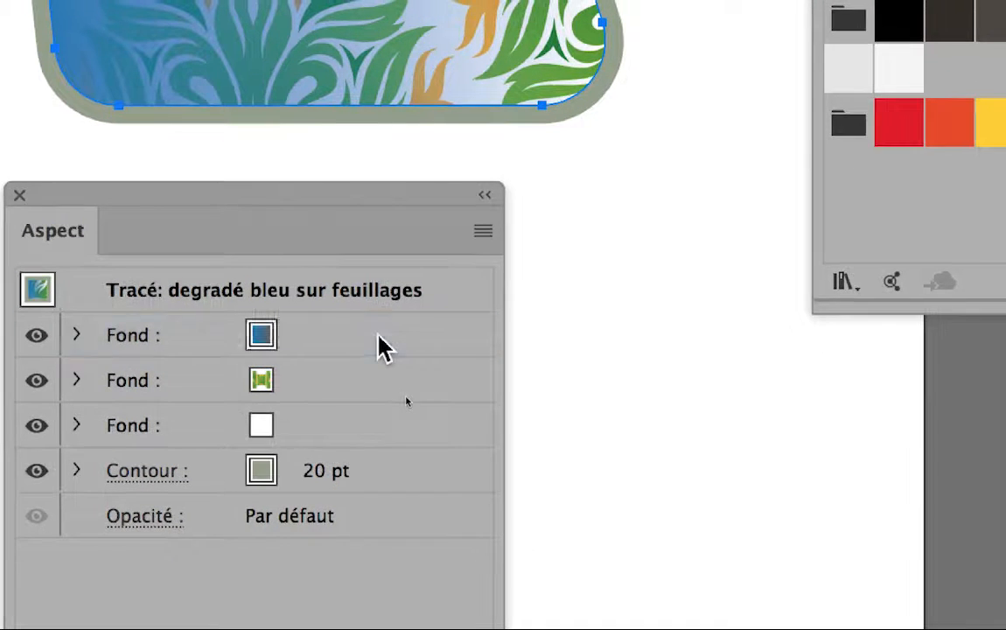
- Try several Bois gradients, starting with Chêne, on the path's topmost fill, ending with the last gradient in the library
click(382, 346)
click(370, 386)
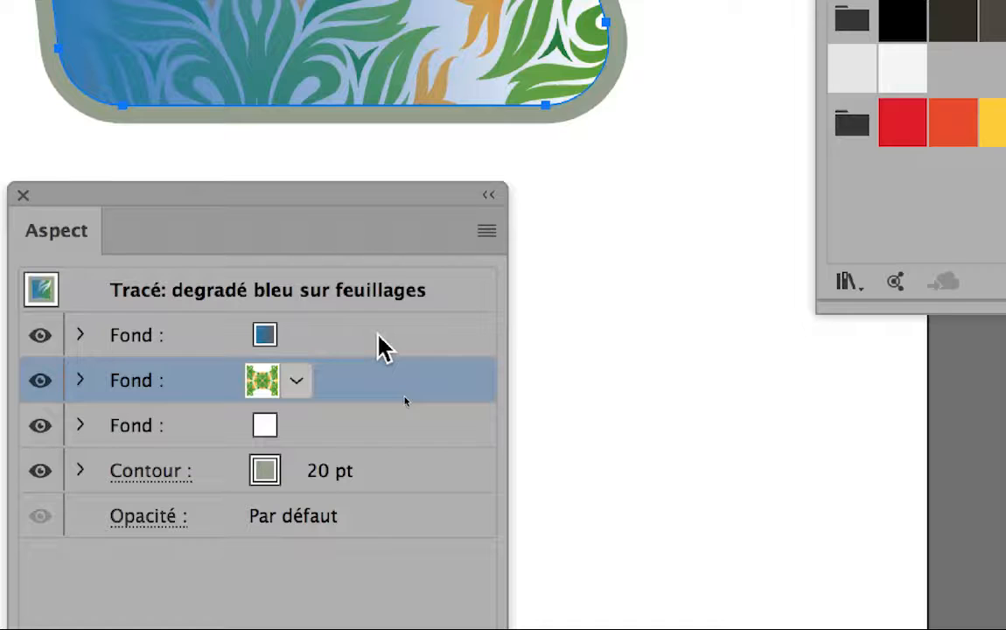
click(380, 336)
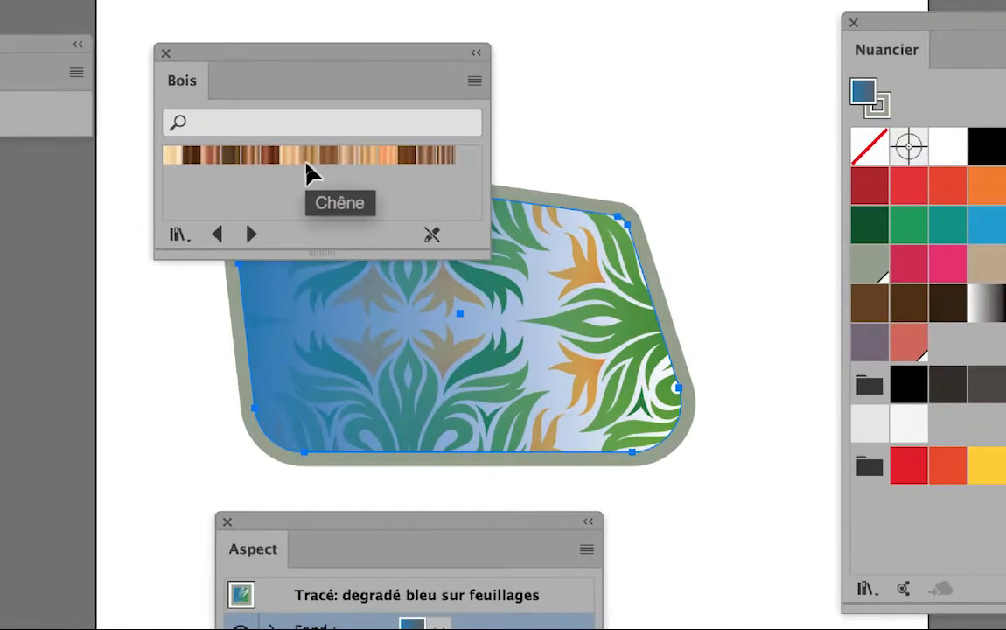
click(307, 161)
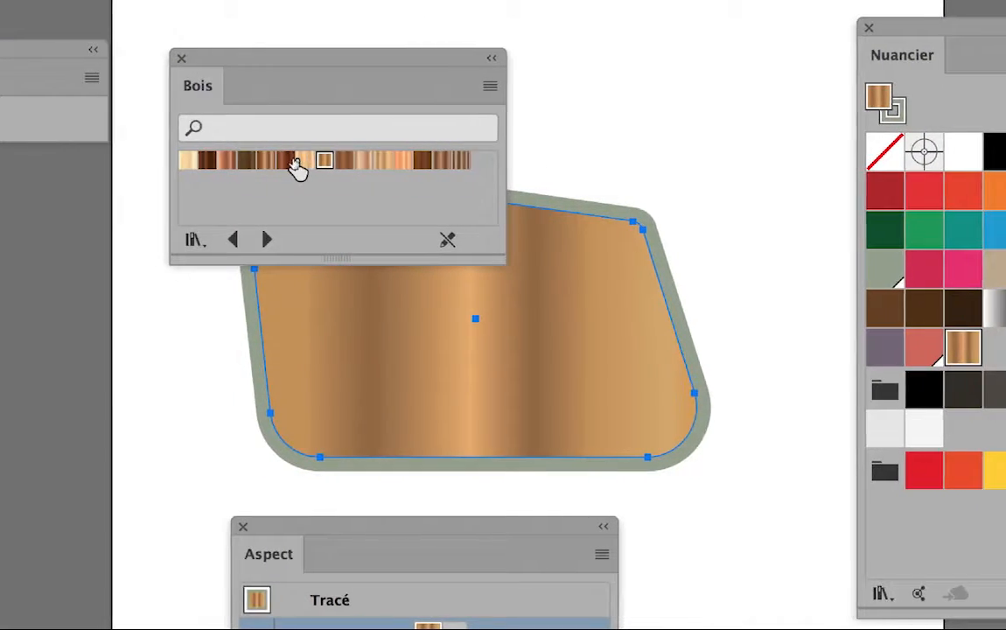
click(275, 162)
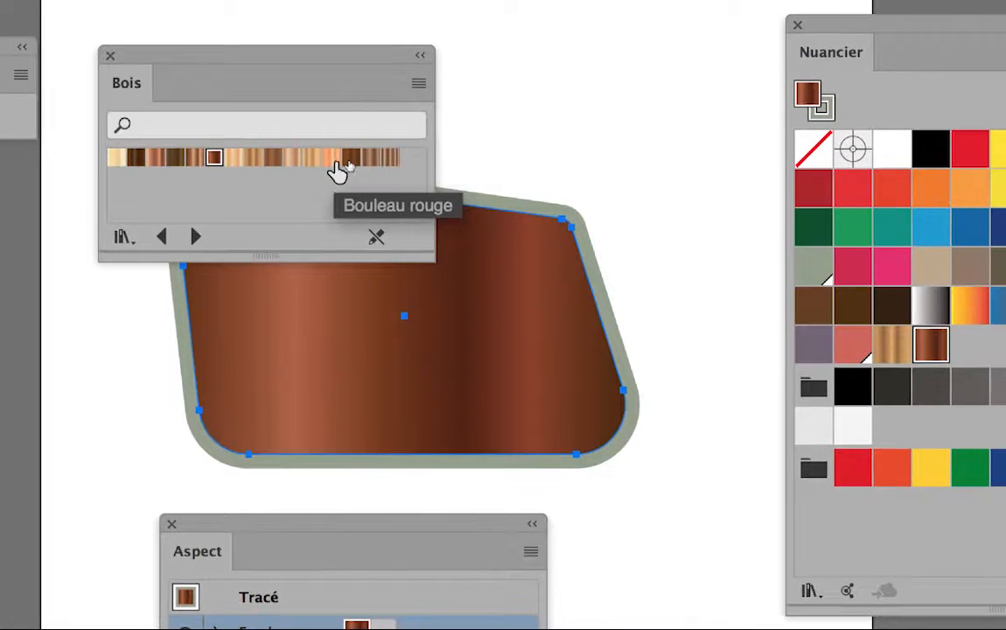
click(407, 171)
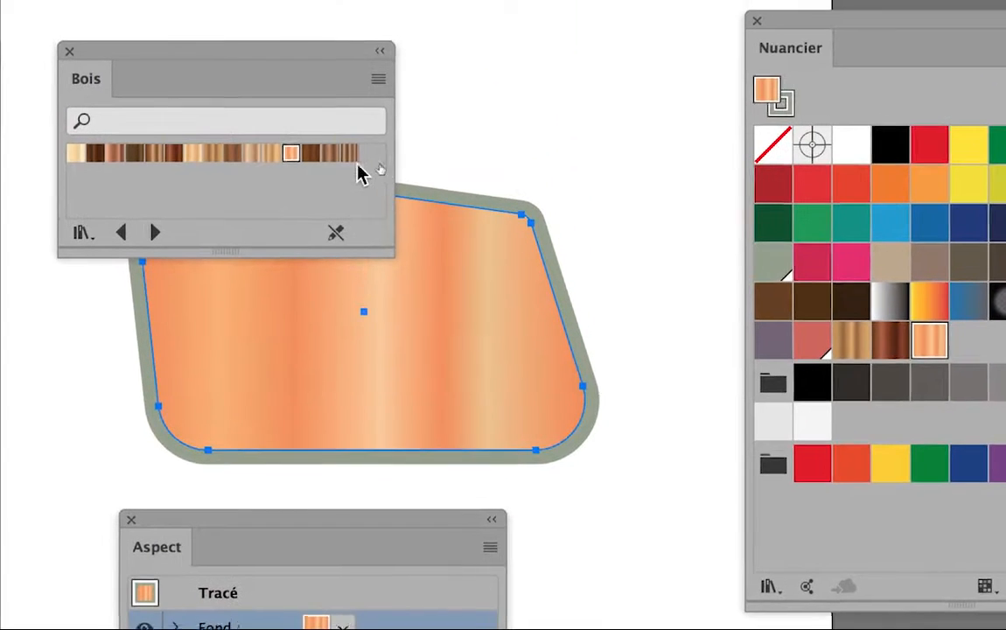
click(355, 164)
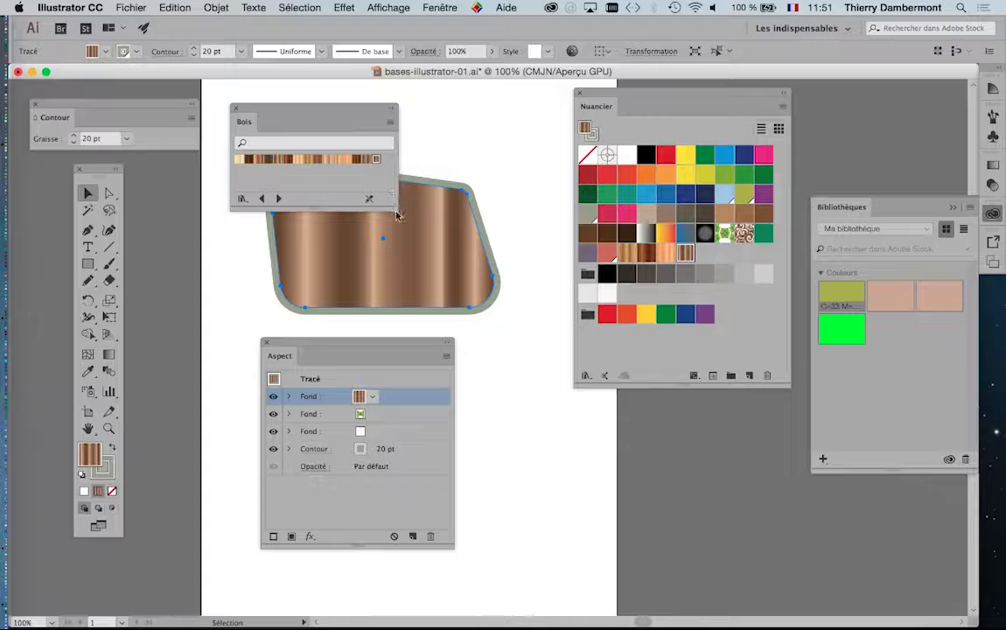
- Enlarge the Bois library panel, display its swatches as large thumbnails, and shift the panel slightly
drag(395, 210, 377, 293)
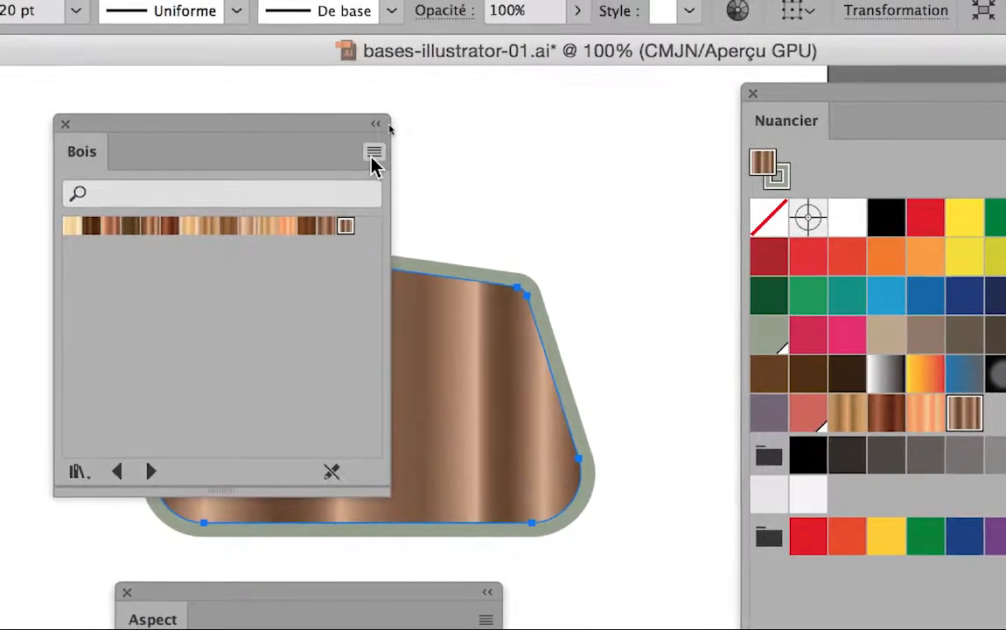
click(389, 123)
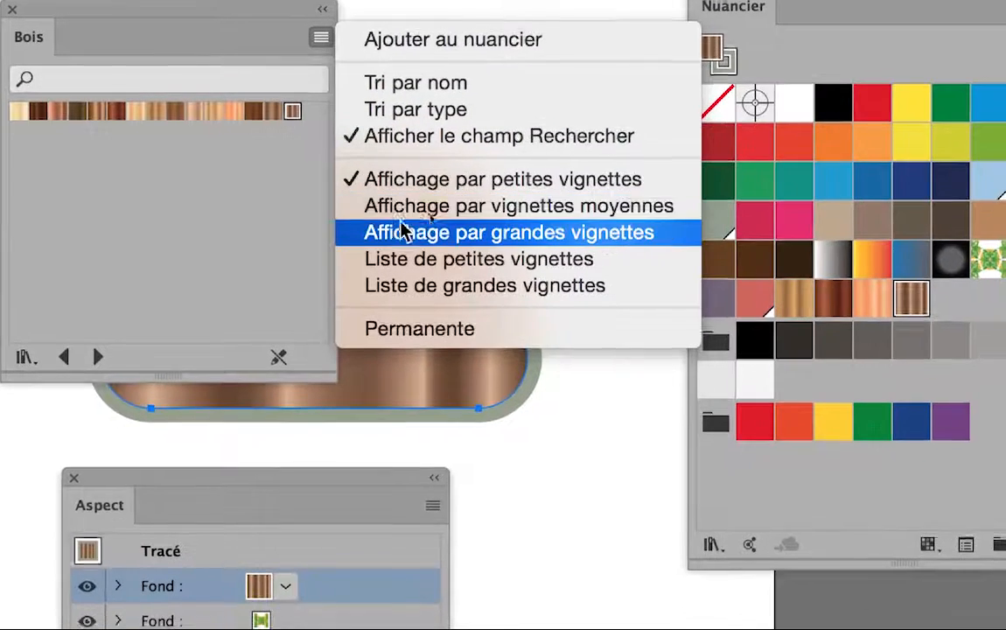
click(402, 230)
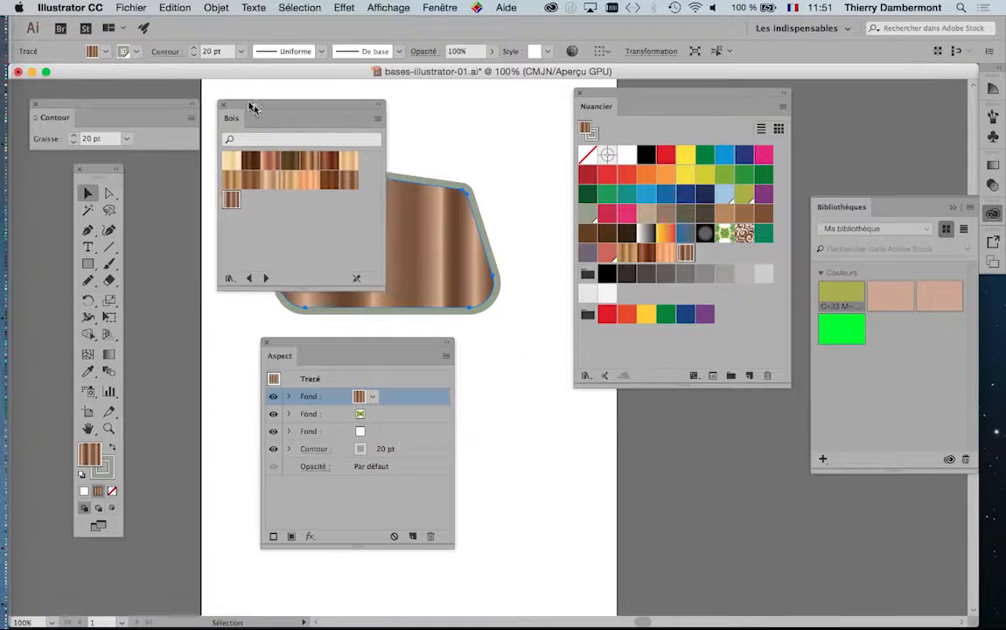
drag(251, 107, 240, 99)
click(586, 377)
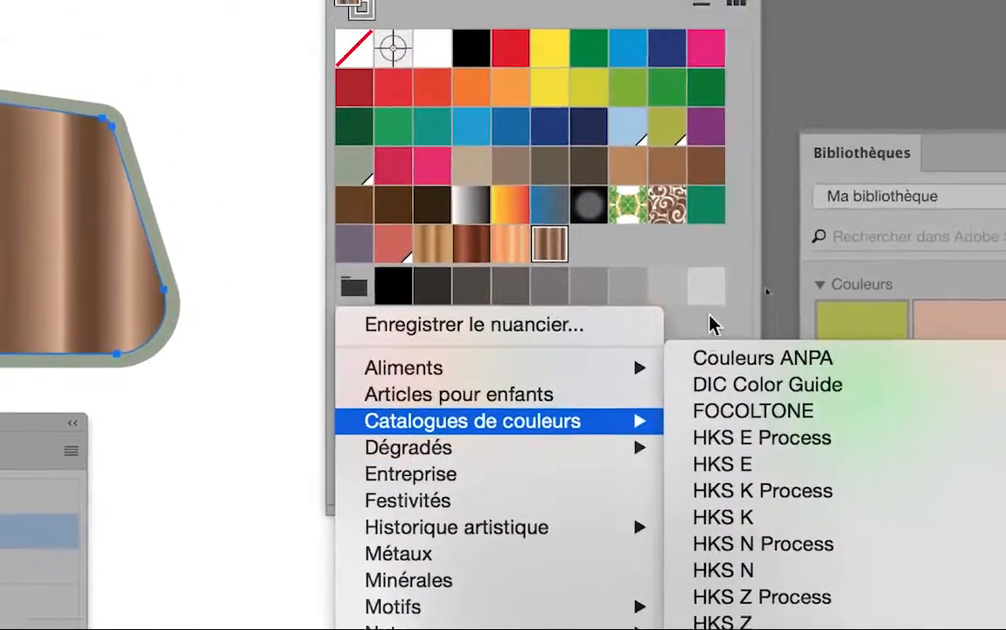
click(970, 142)
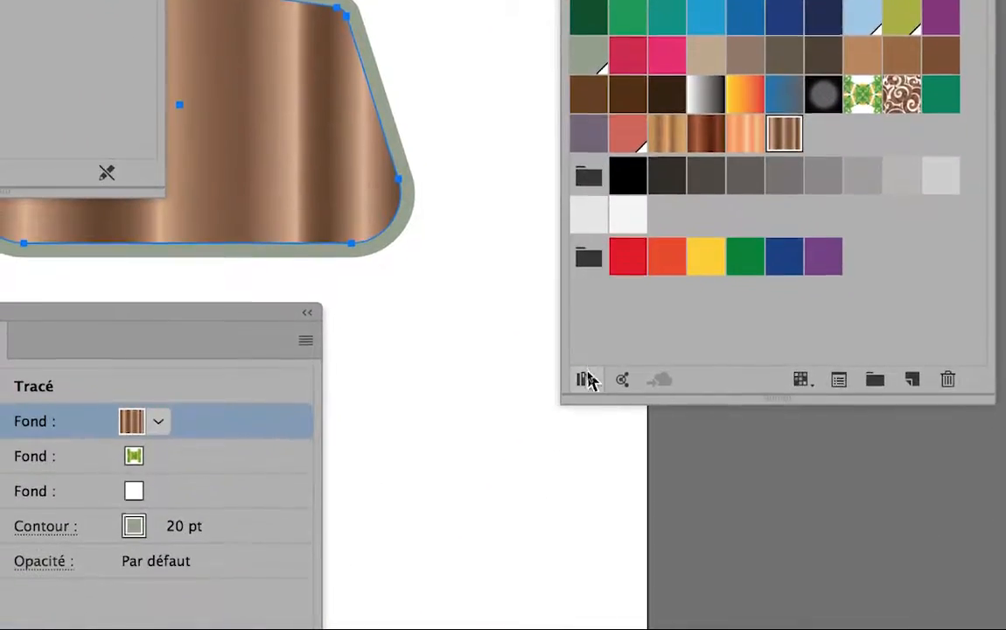
click(586, 379)
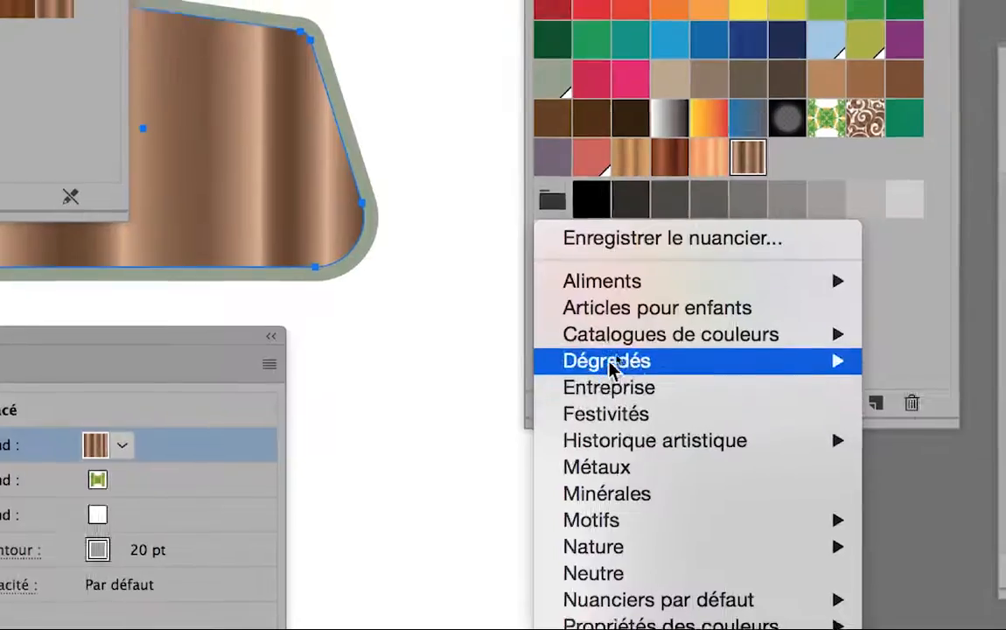
mouse_move(862, 344)
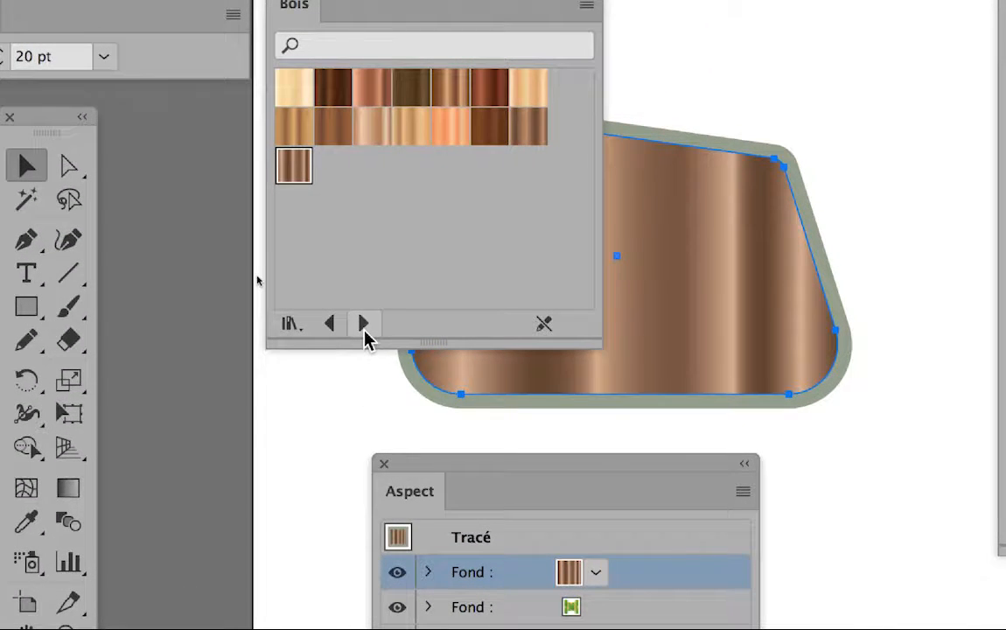
- Browse the successive swatch libraries from Ciel through the gradient, art history and pattern sets, and return to Graphiques de base_Lignes
click(364, 330)
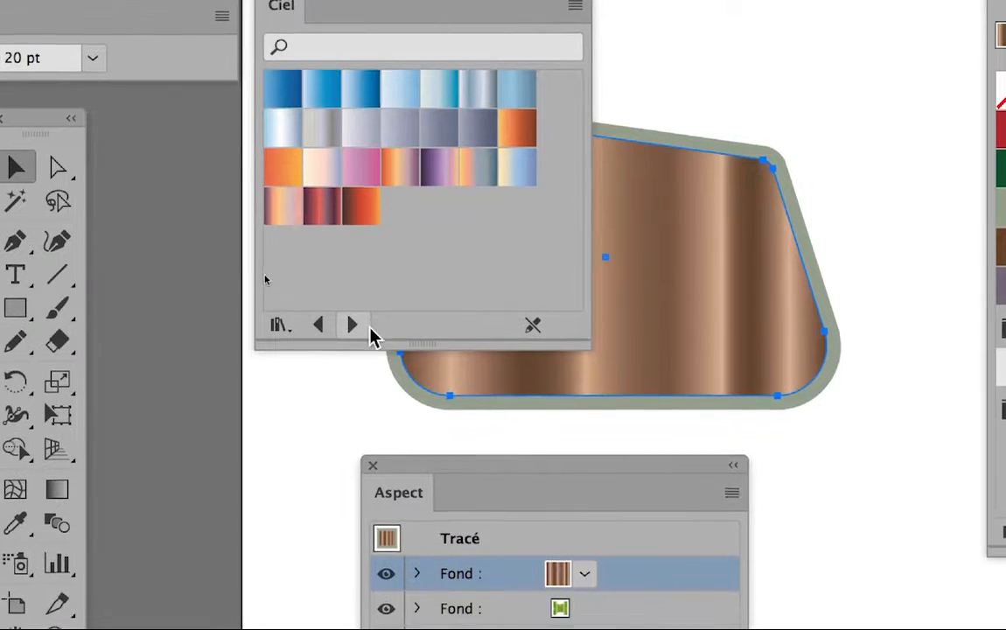
click(361, 326)
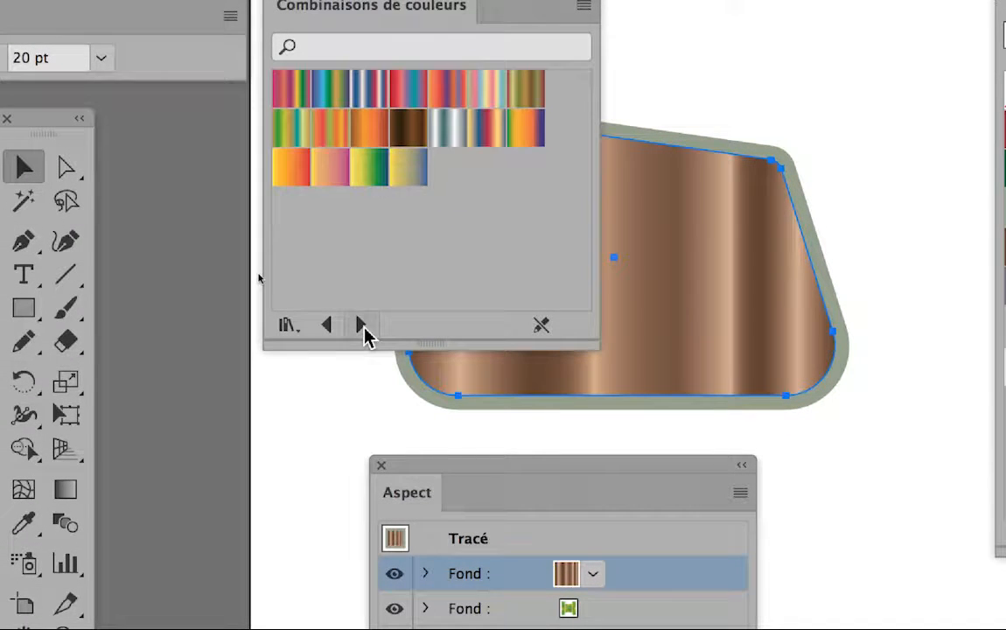
click(361, 326)
click(362, 327)
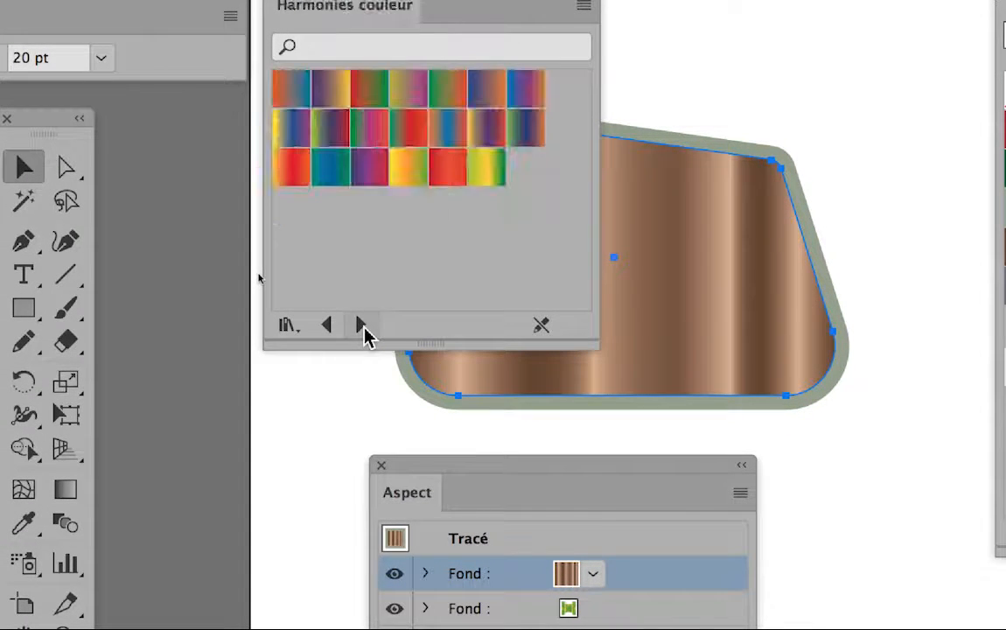
click(361, 327)
click(361, 326)
click(361, 326)
click(361, 326)
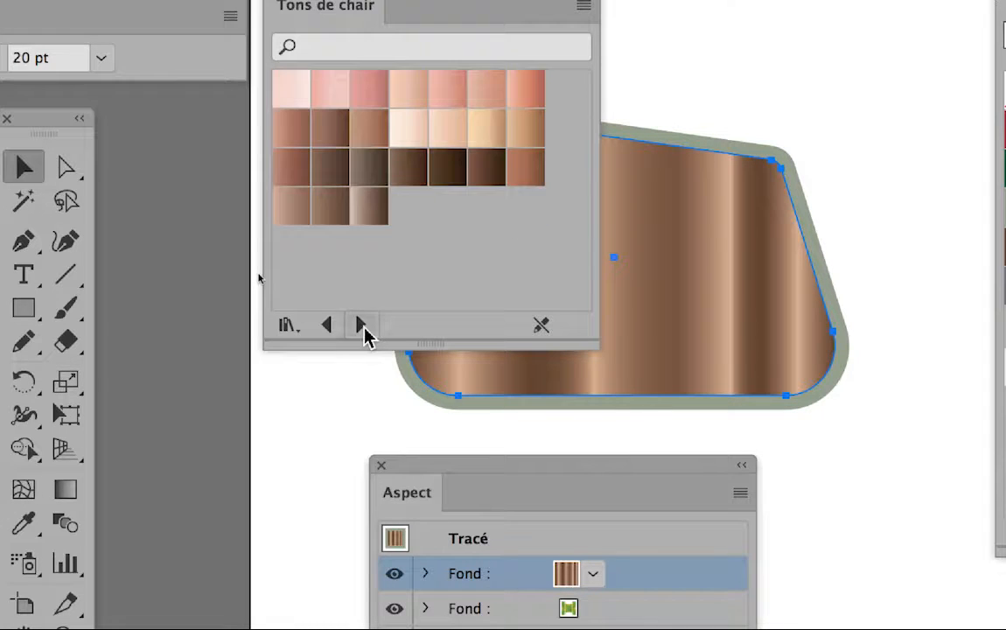
click(361, 326)
click(361, 327)
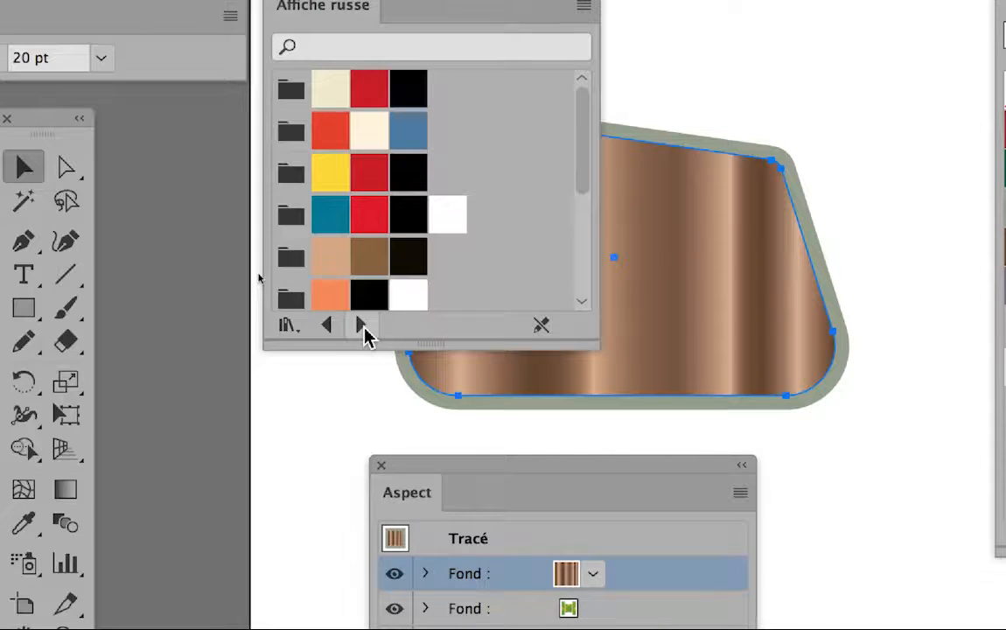
click(361, 326)
click(361, 327)
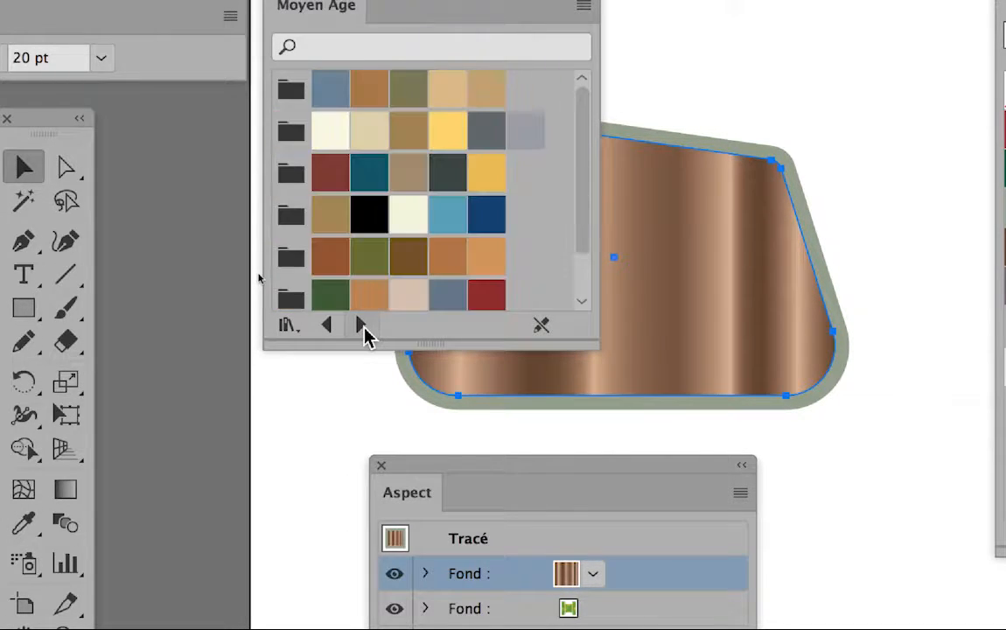
click(361, 326)
click(362, 326)
click(362, 326)
click(361, 326)
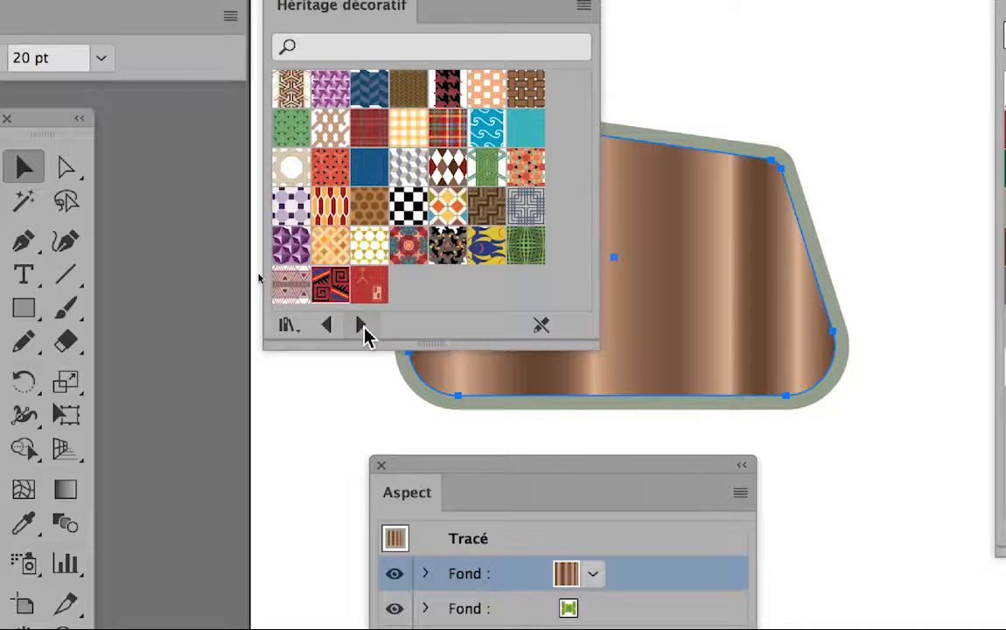
click(363, 327)
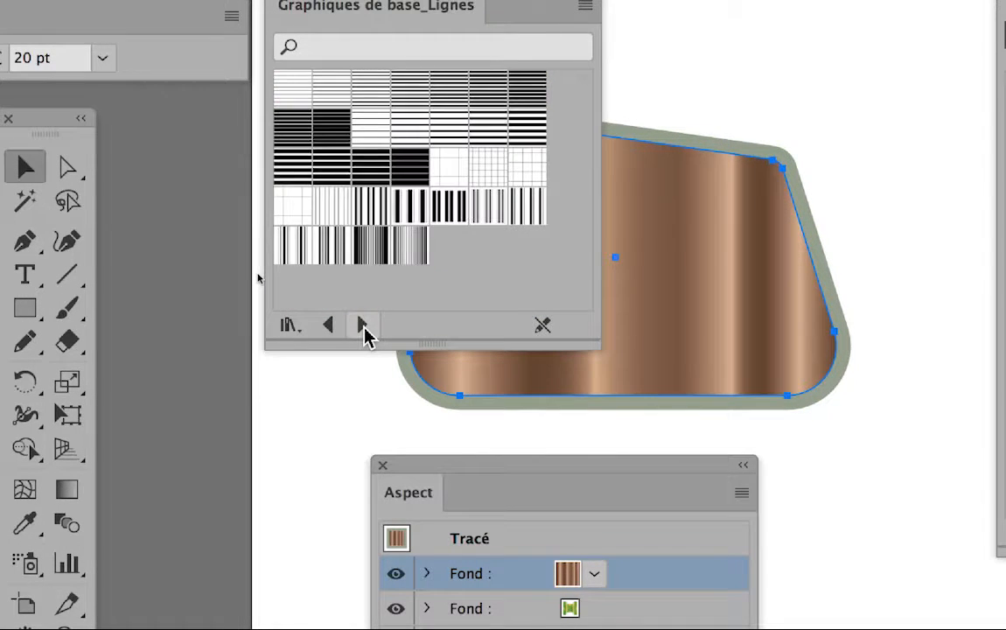
click(363, 327)
click(363, 327)
click(363, 327)
click(363, 327)
click(330, 327)
click(352, 328)
click(352, 328)
click(351, 328)
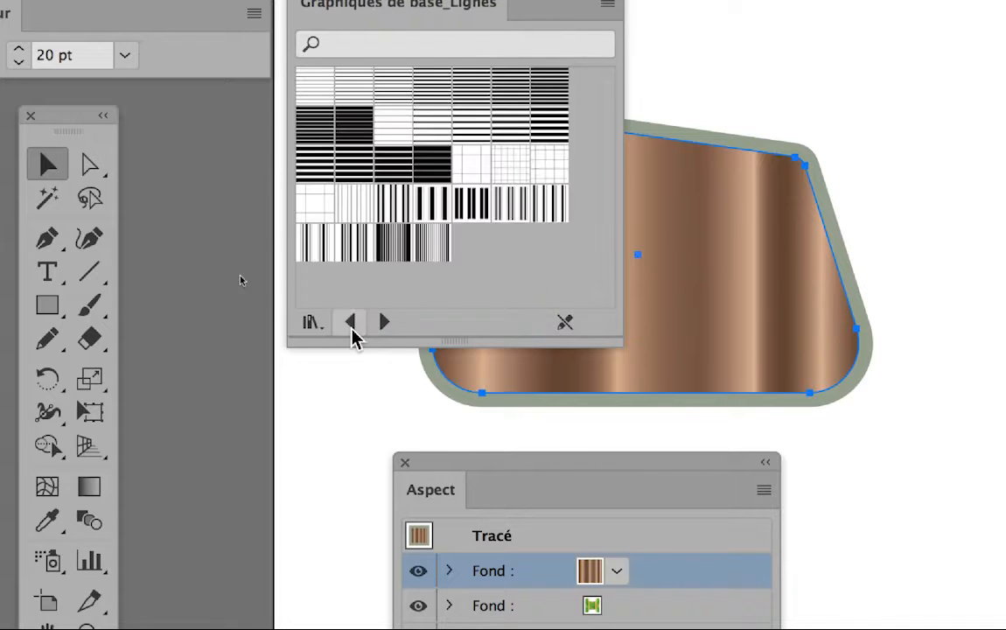
- Browse backwards through the swatch libraries from Graphiques de base_Lignes, past Baroque and Spectres, to the Saisons gradient library
click(352, 328)
click(351, 328)
click(352, 328)
click(352, 328)
click(352, 328)
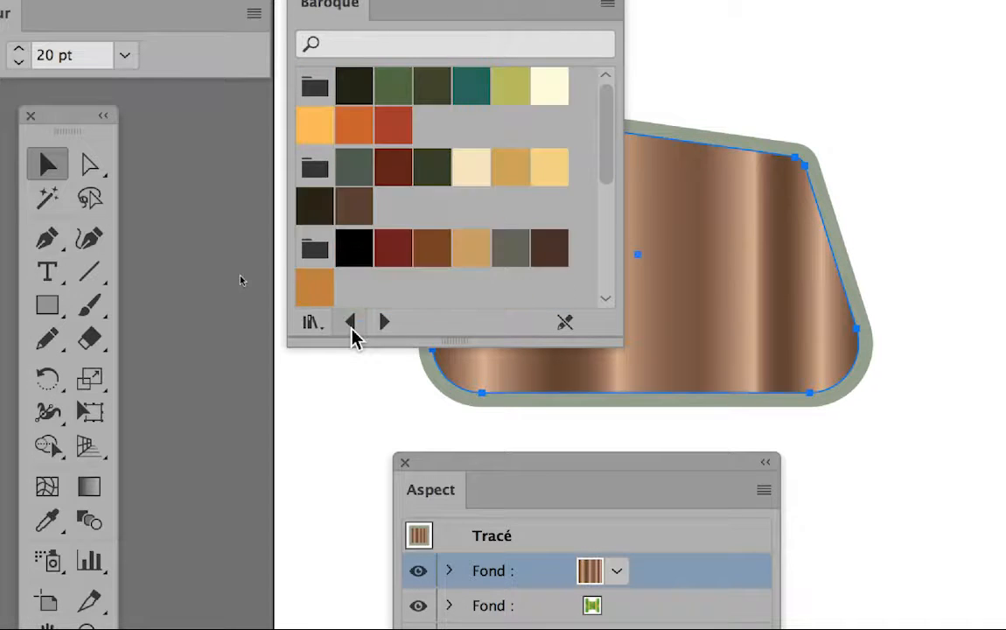
click(352, 328)
click(352, 328)
click(352, 328)
click(352, 328)
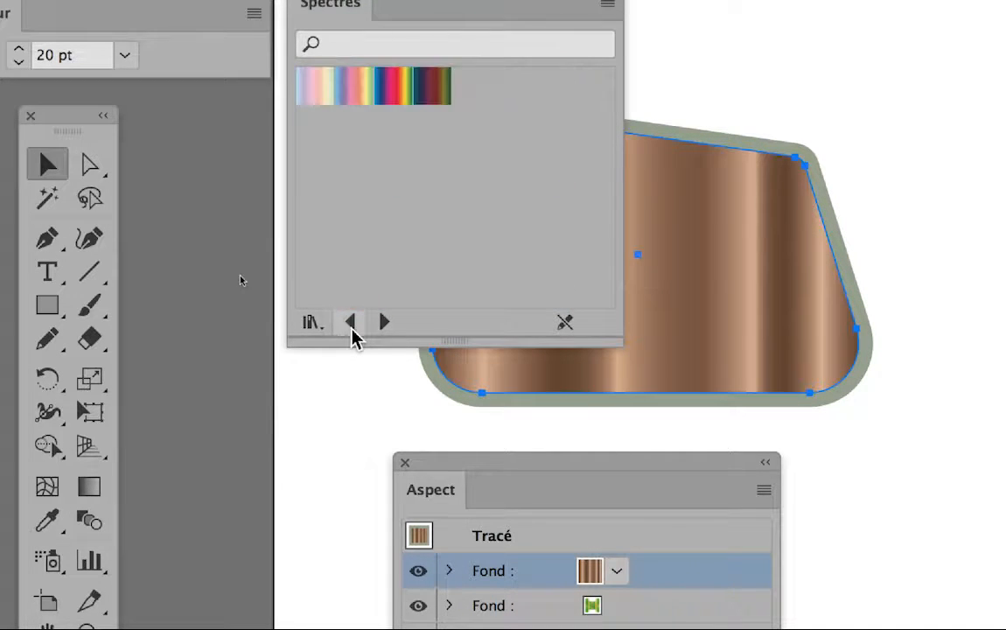
click(352, 328)
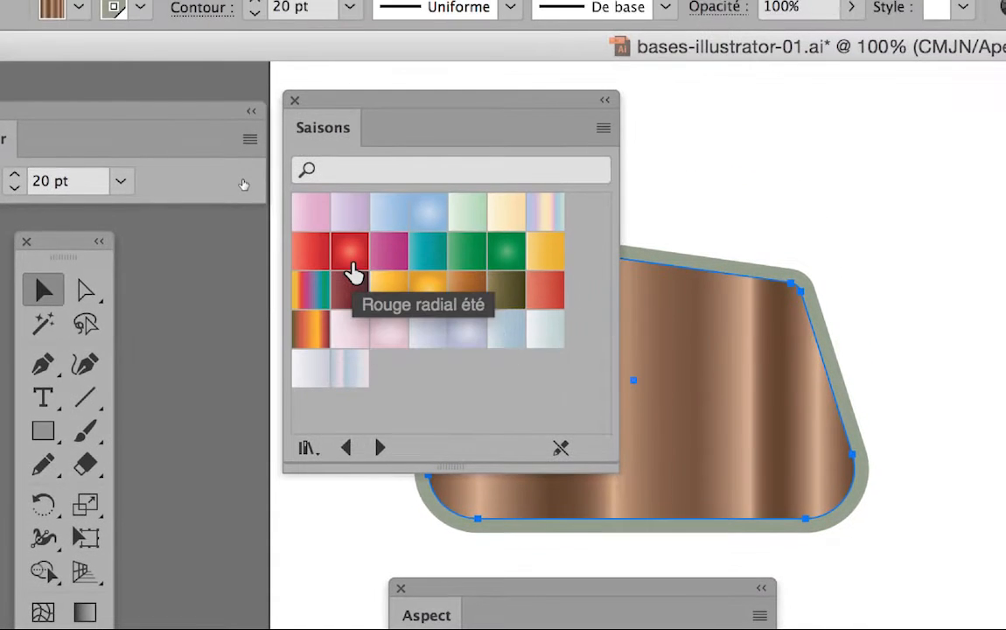
- Try Saisons gradients on the path's topmost fill, from Rouge radial été to the multicolour yellow-to-green linear one, and display the Pierres et bijoux library
click(354, 241)
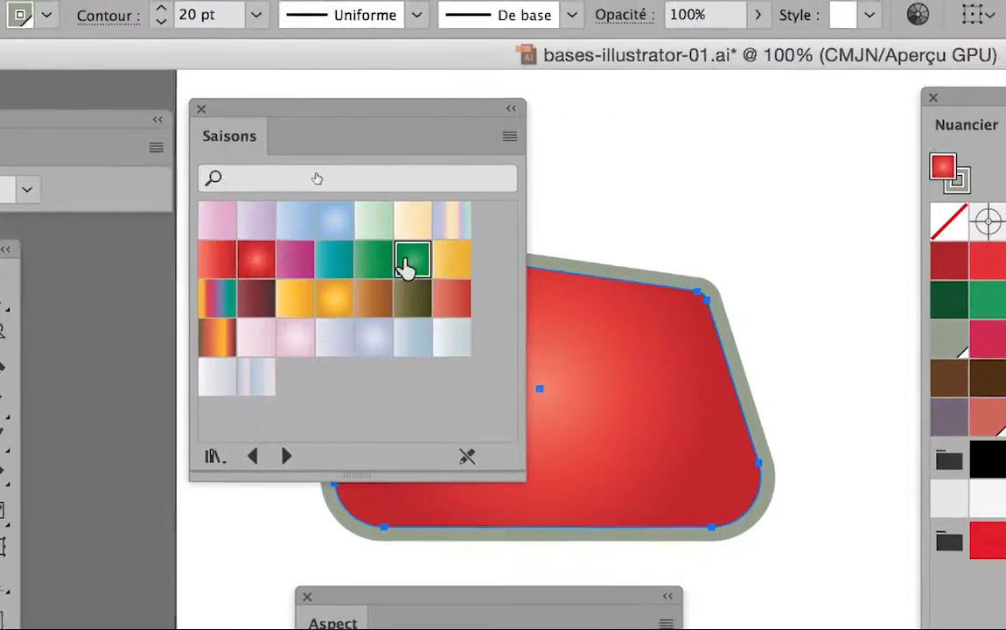
click(506, 254)
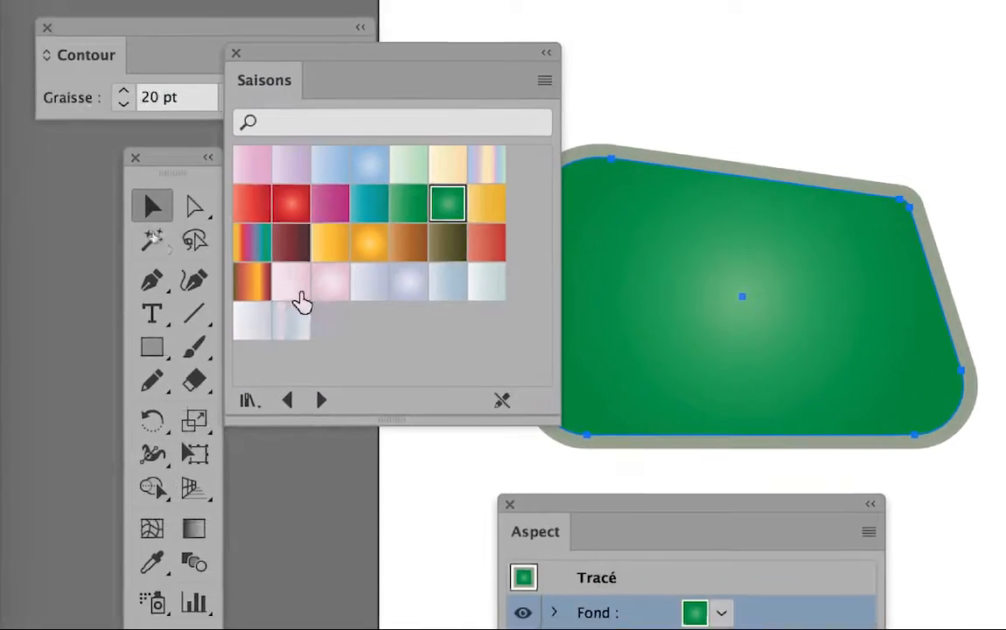
click(153, 282)
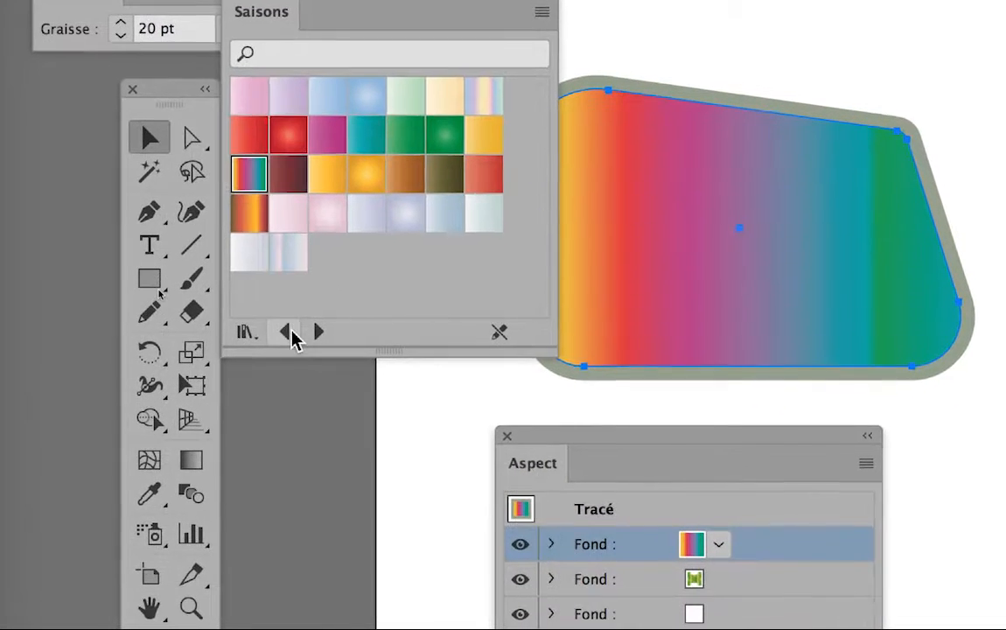
click(254, 366)
click(254, 366)
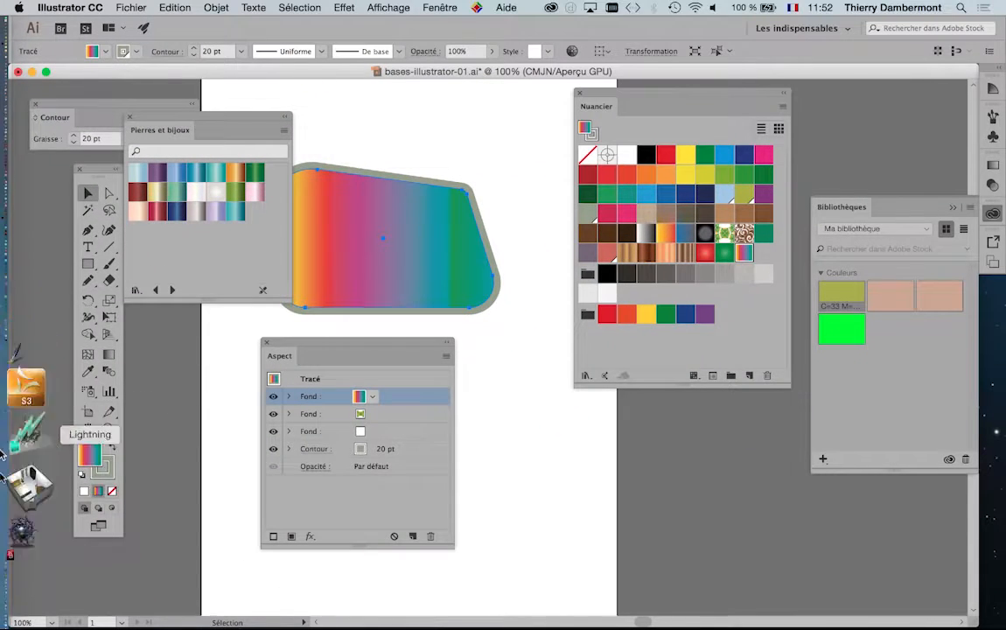
- Switch to Firefox, close the open image-search window, and load the Google home page in a new browser window
click(11, 546)
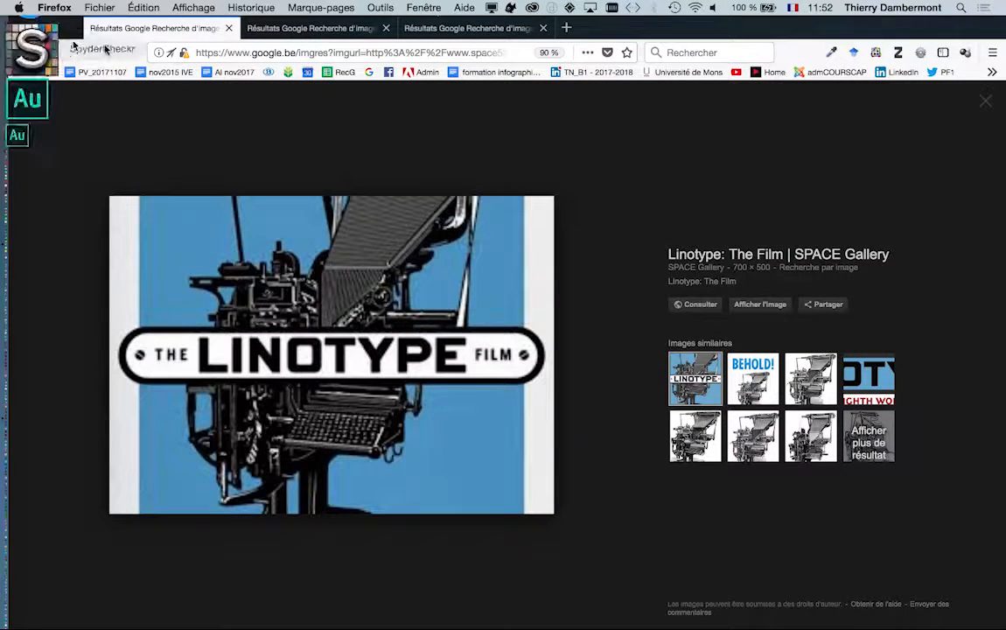
click(19, 27)
click(99, 8)
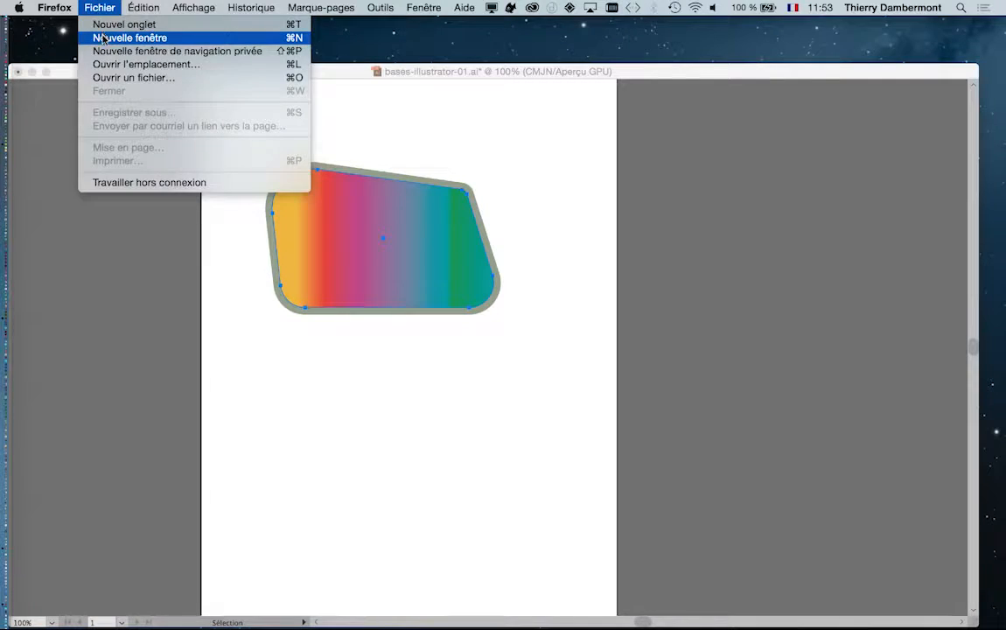
click(96, 38)
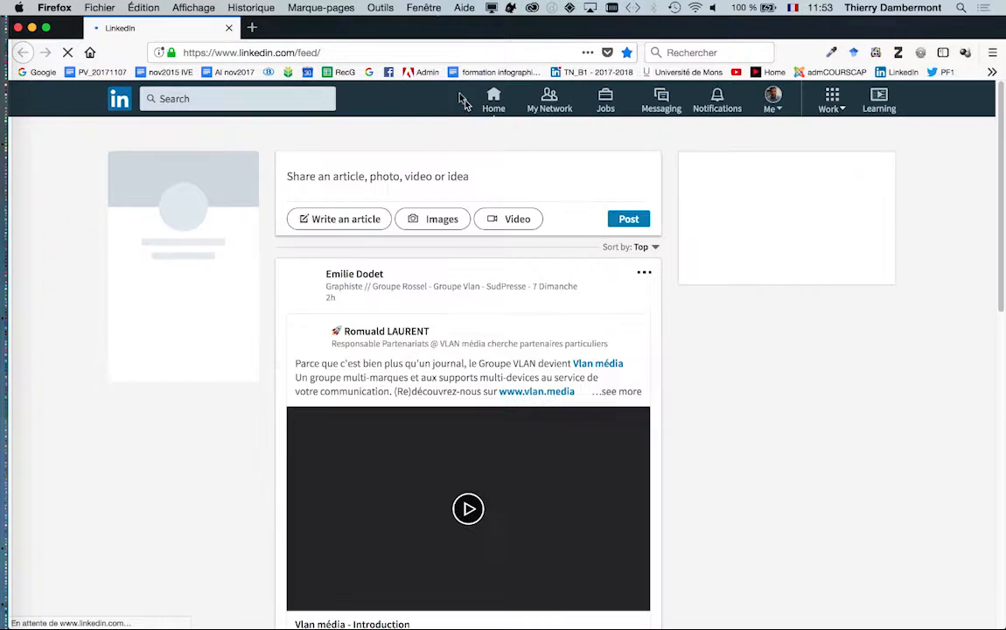
click(370, 73)
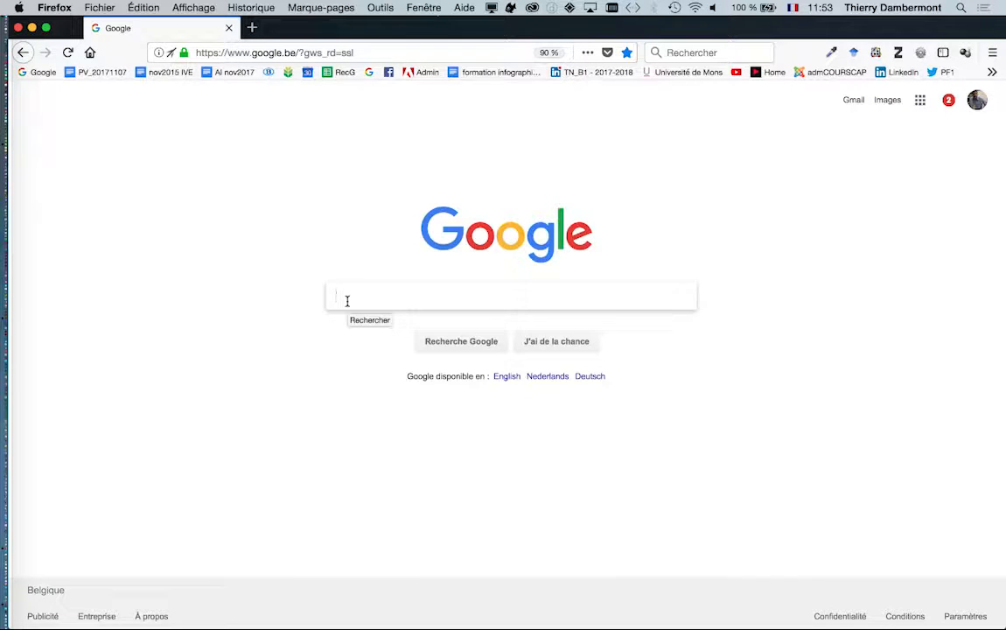
- Search Google for "download illustrator gradient"
text(do)
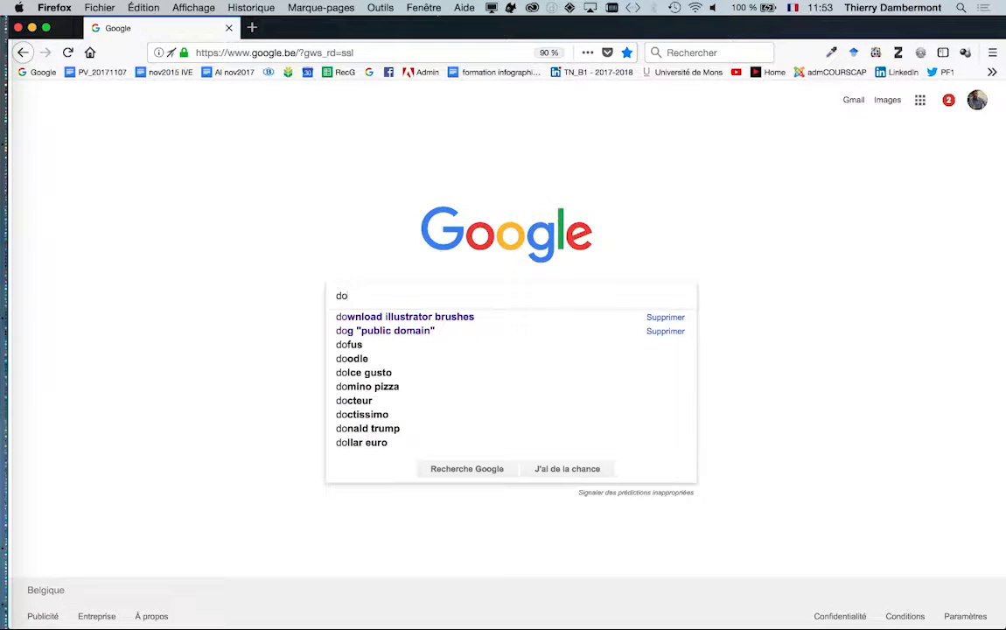
text(wnla)
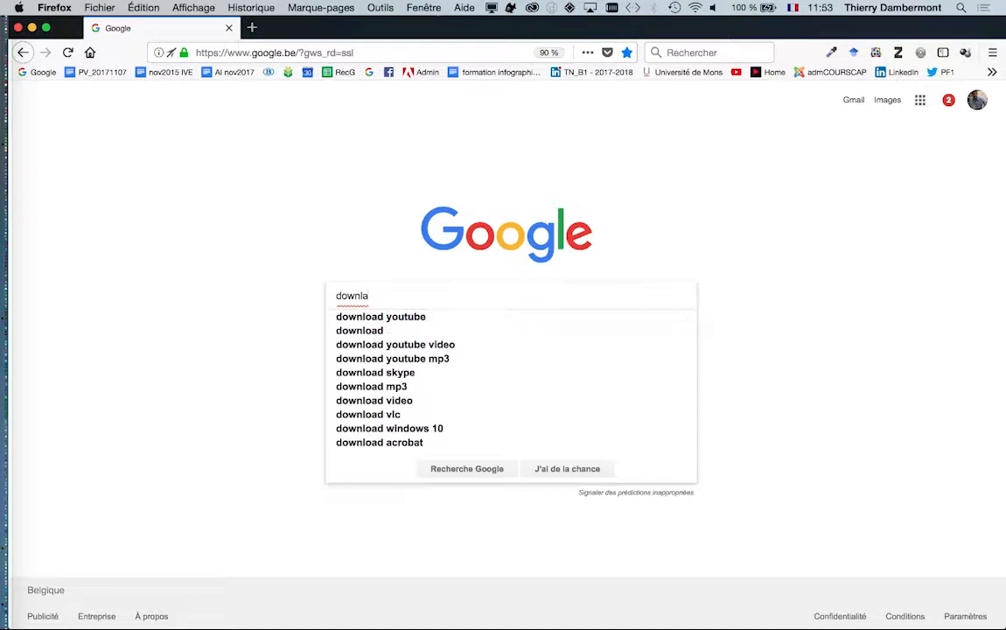
key(BackSpace)
key(BackSpace)
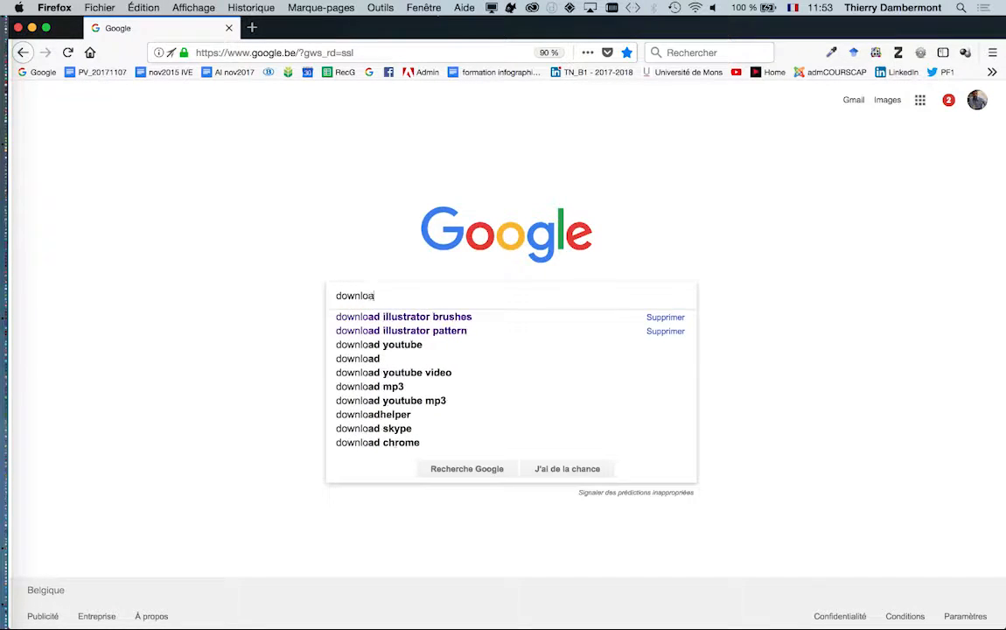
text(oad illustrator g)
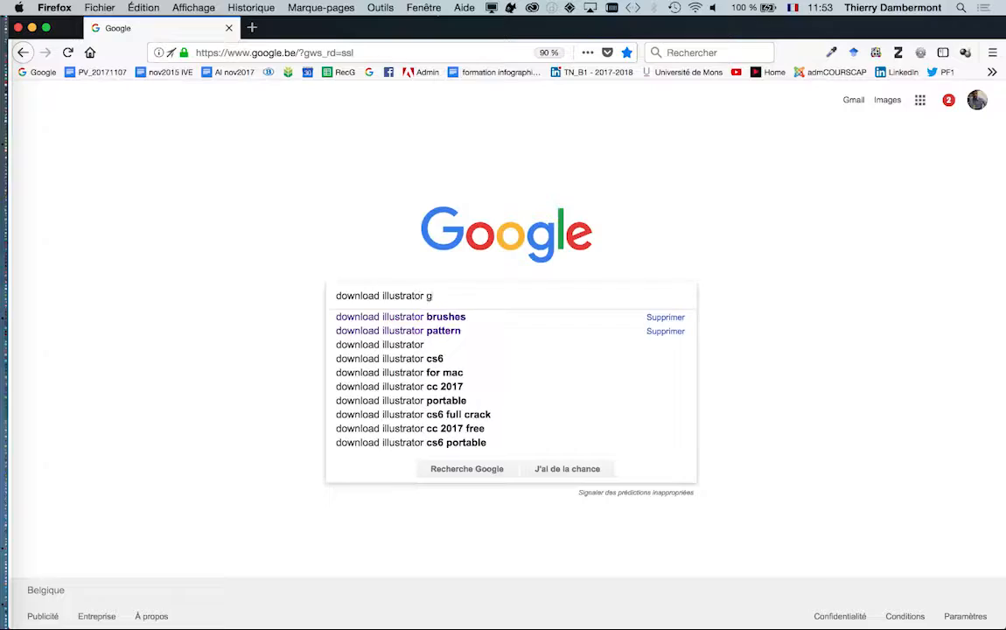
text(radient)
key(Return)
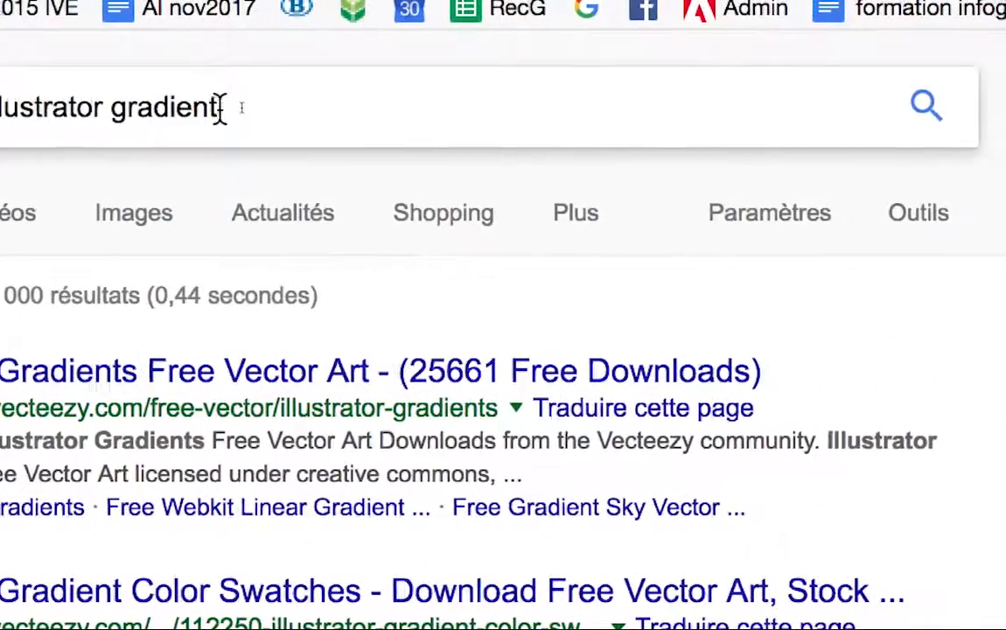
- Highlight the search query, dismiss its suggestions, and show the image results for it
drag(219, 109, 116, 109)
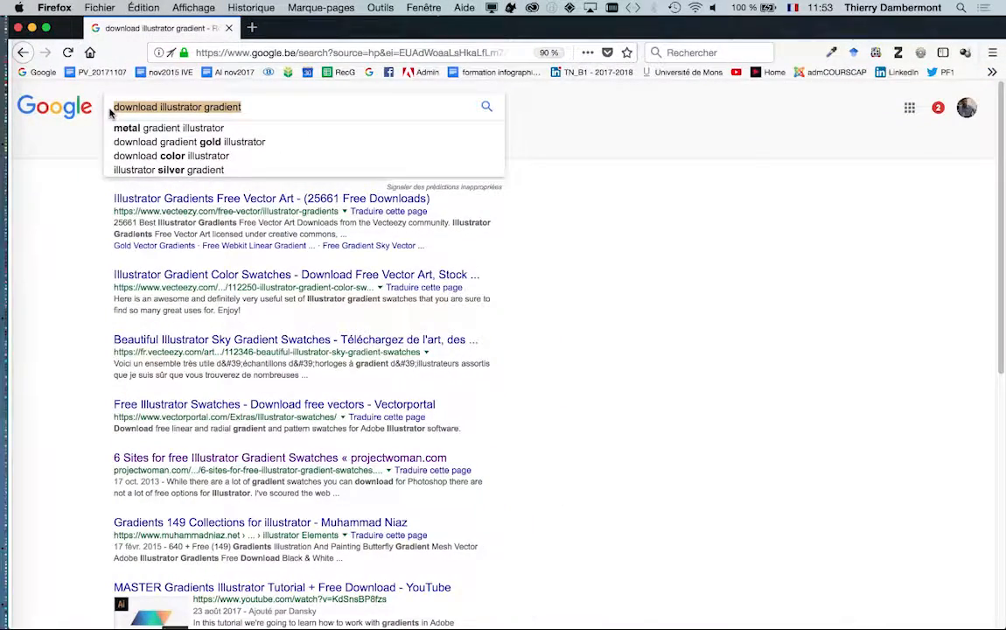
click(539, 216)
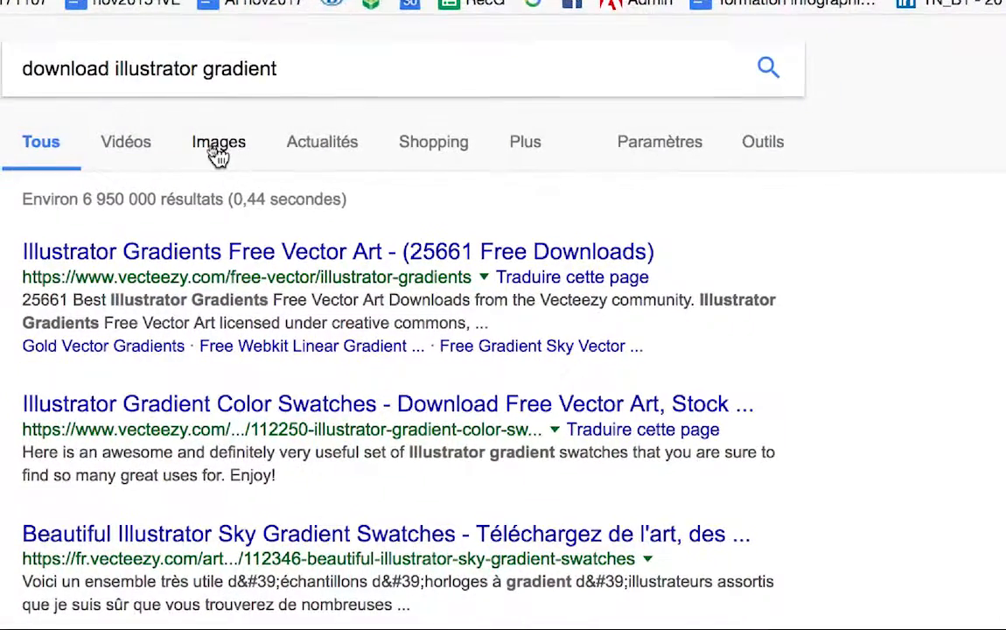
scroll(201, 179, down, 3)
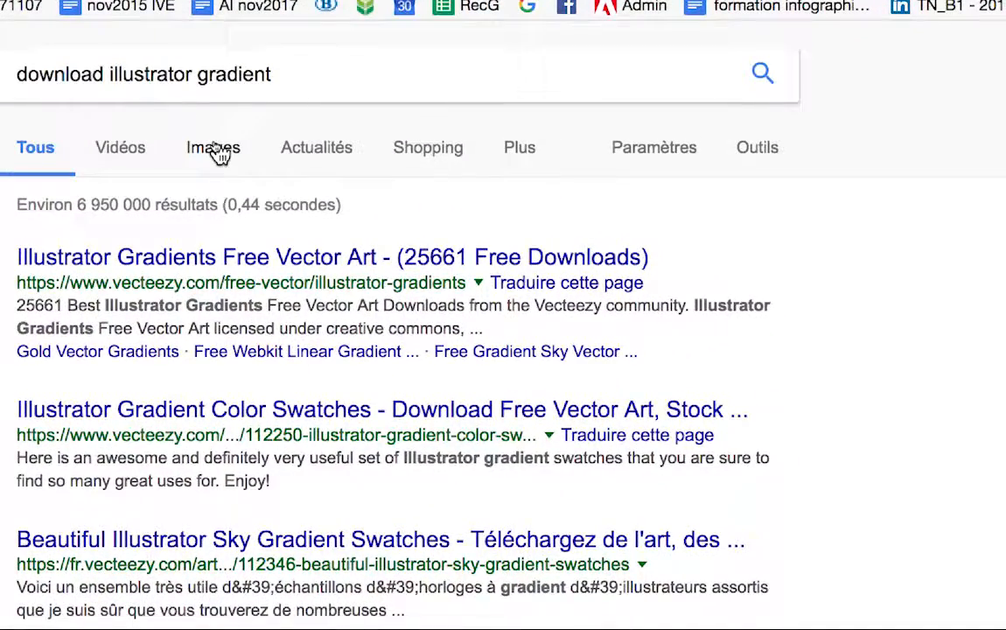
click(217, 151)
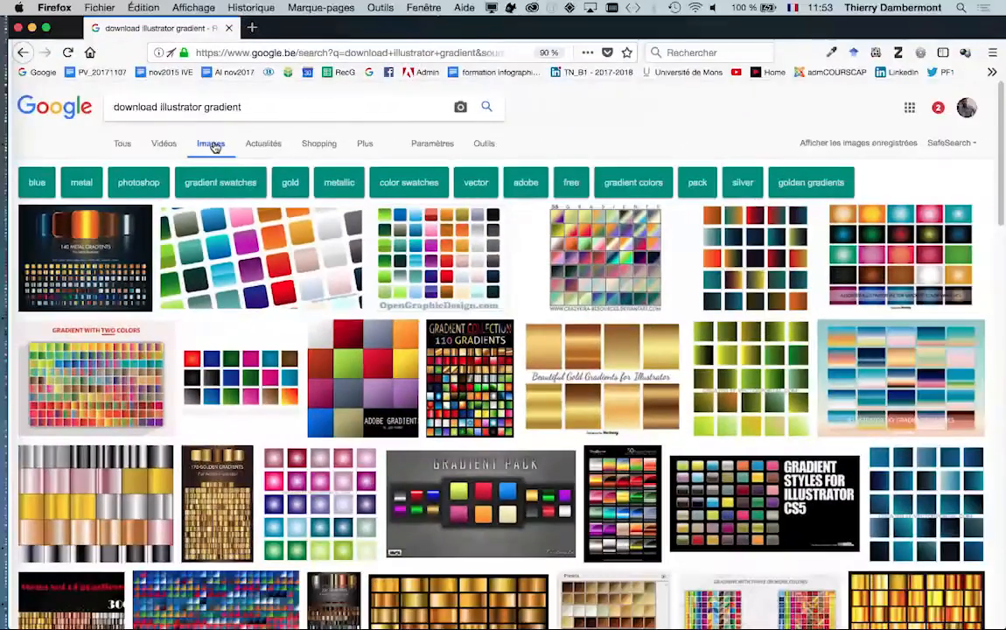
- Look through the image results for downloadable Illustrator gradient collections and return to the first results
scroll(470, 398, down, 1)
scroll(469, 398, down, 10)
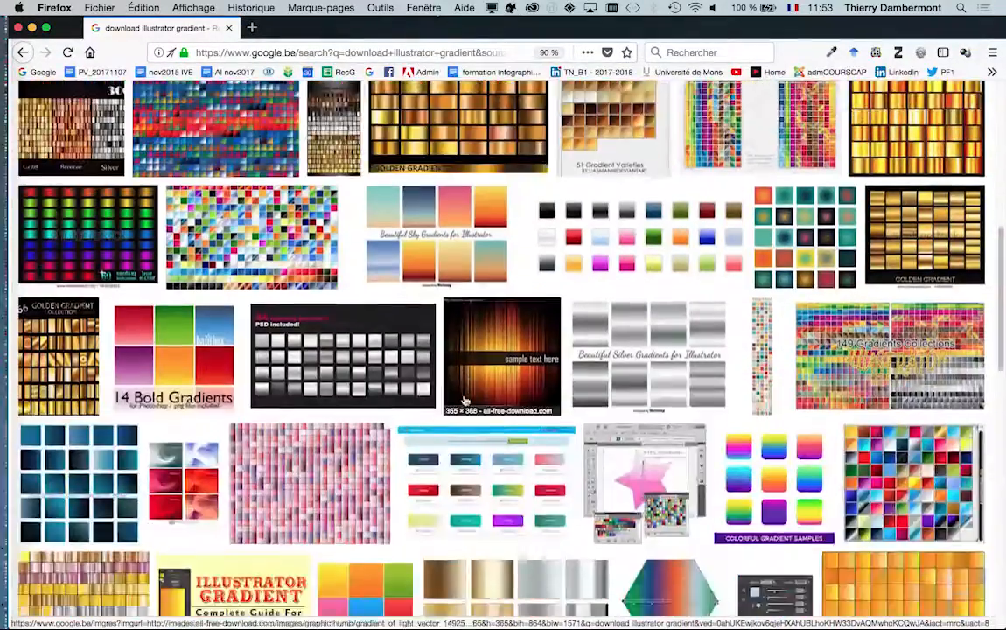
scroll(465, 401, down, 10)
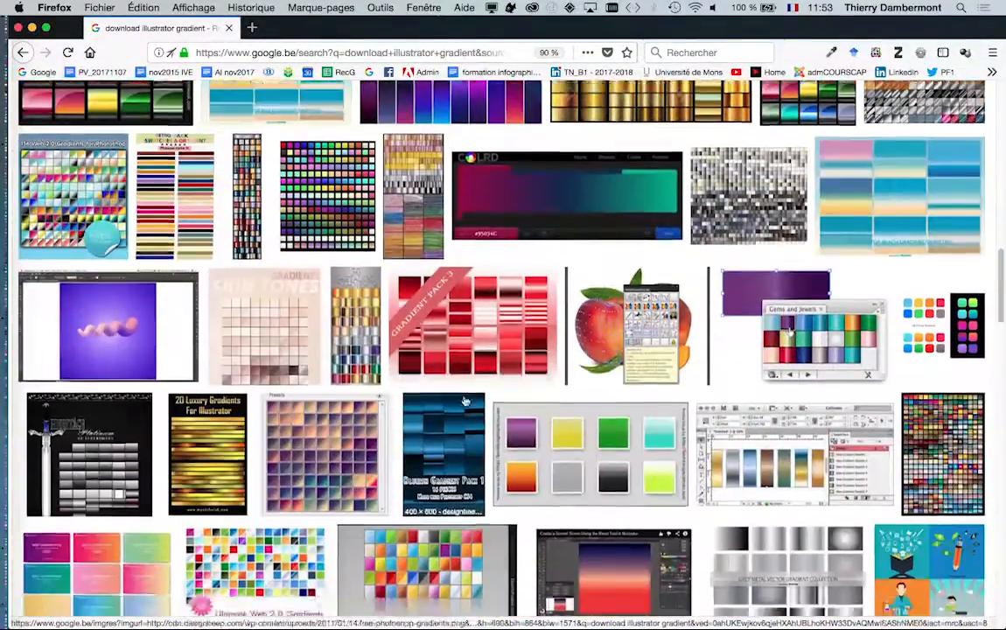
scroll(465, 401, down, 10)
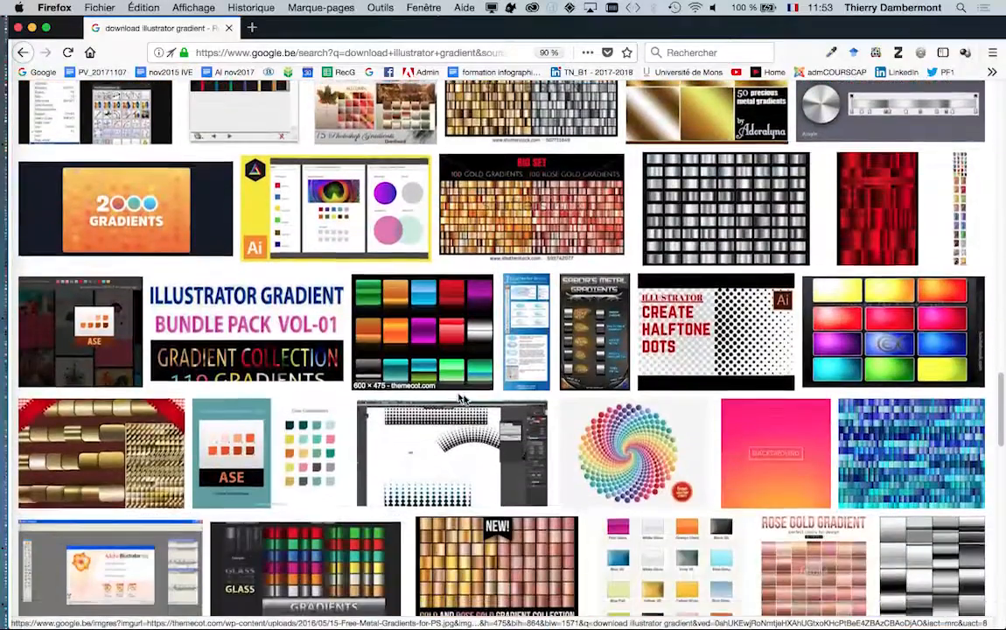
scroll(465, 401, down, 10)
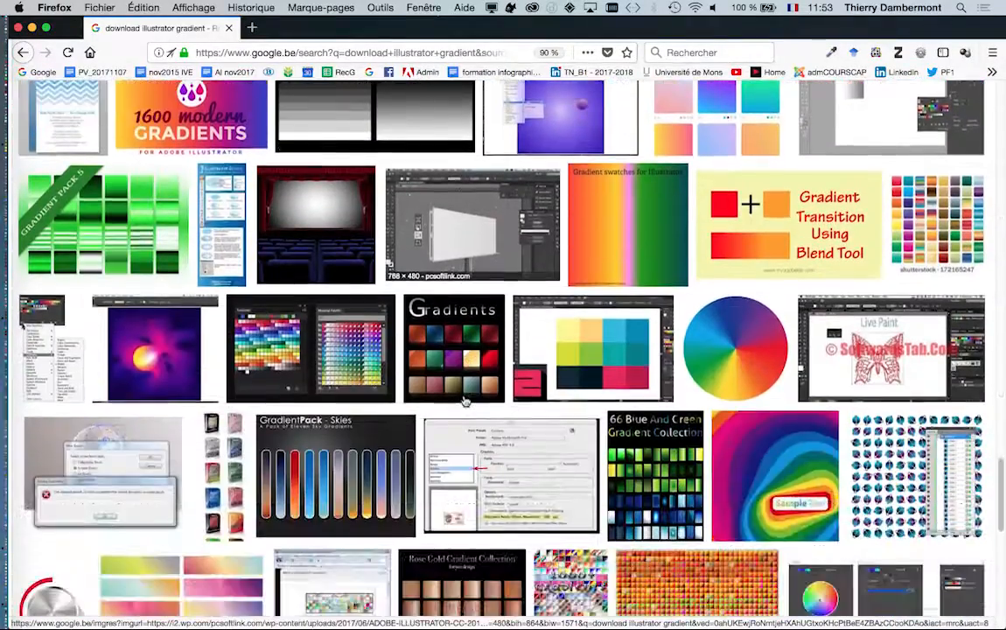
scroll(465, 401, down, 10)
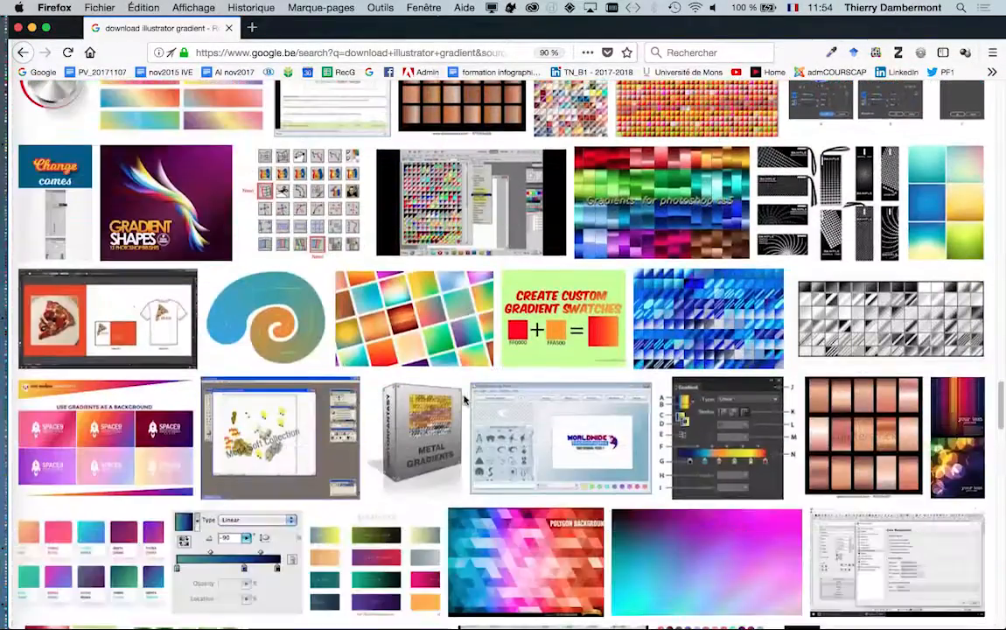
scroll(466, 400, down, 10)
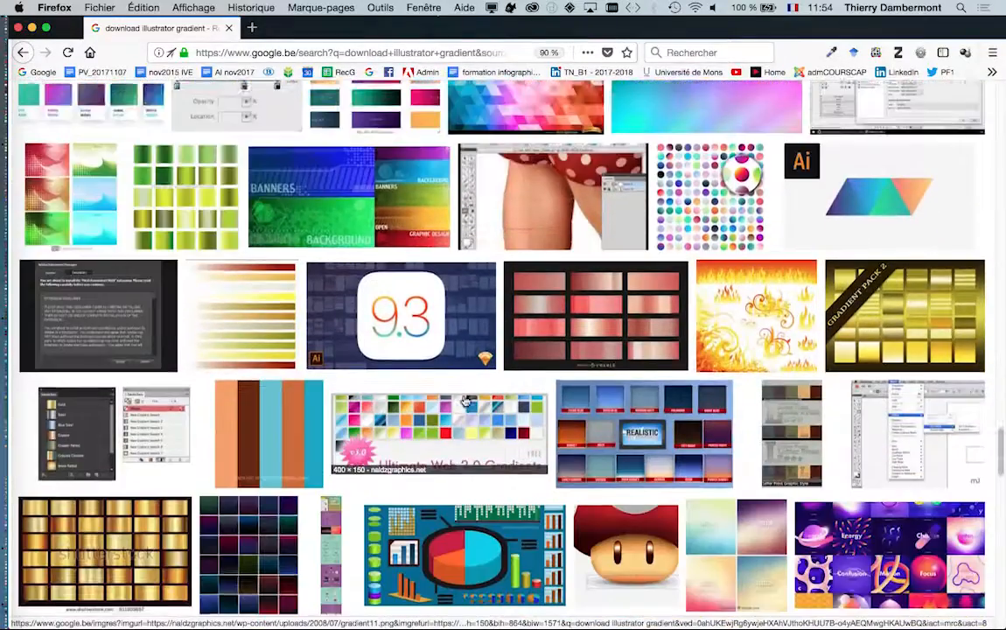
scroll(466, 400, up, 15)
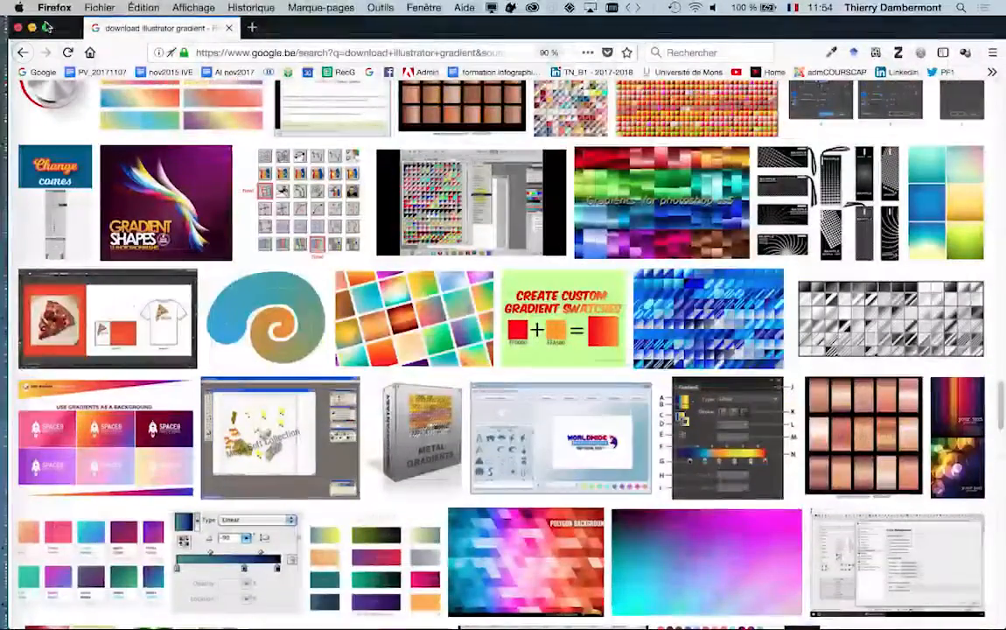
scroll(296, 312, up, 20)
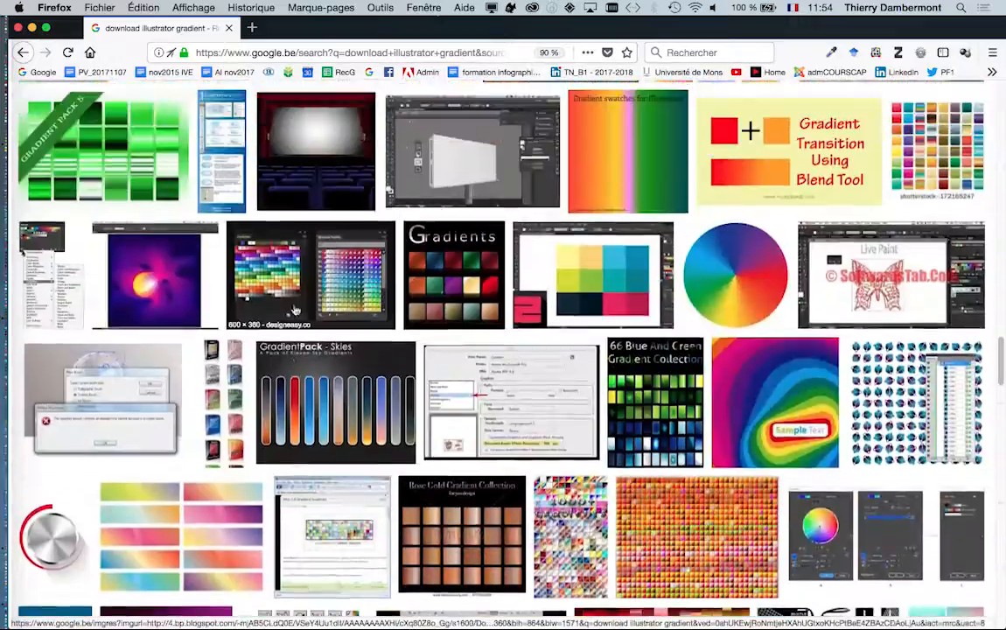
scroll(295, 311, up, 20)
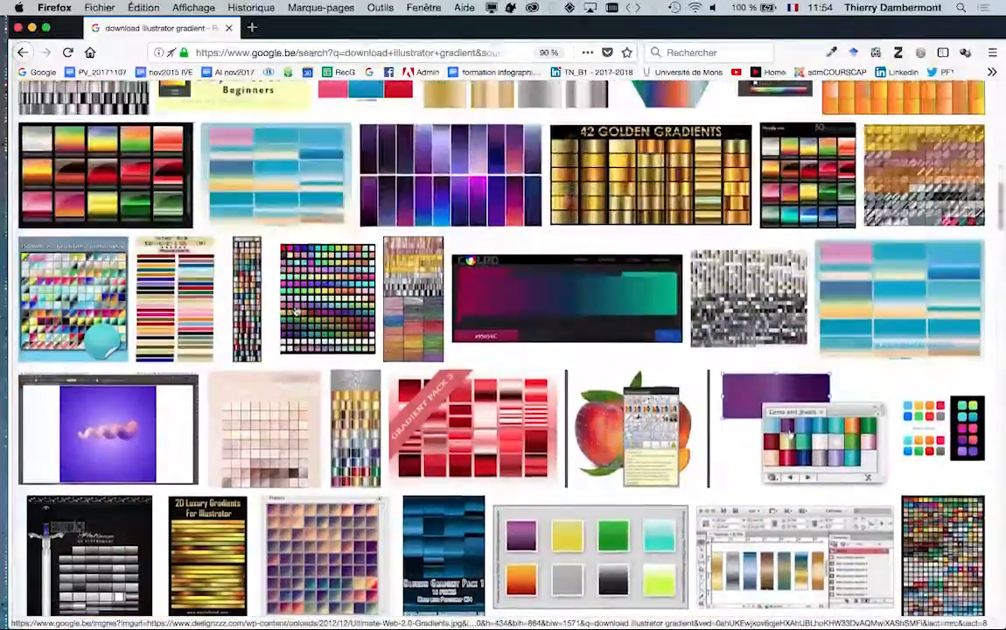
scroll(296, 311, up, 5)
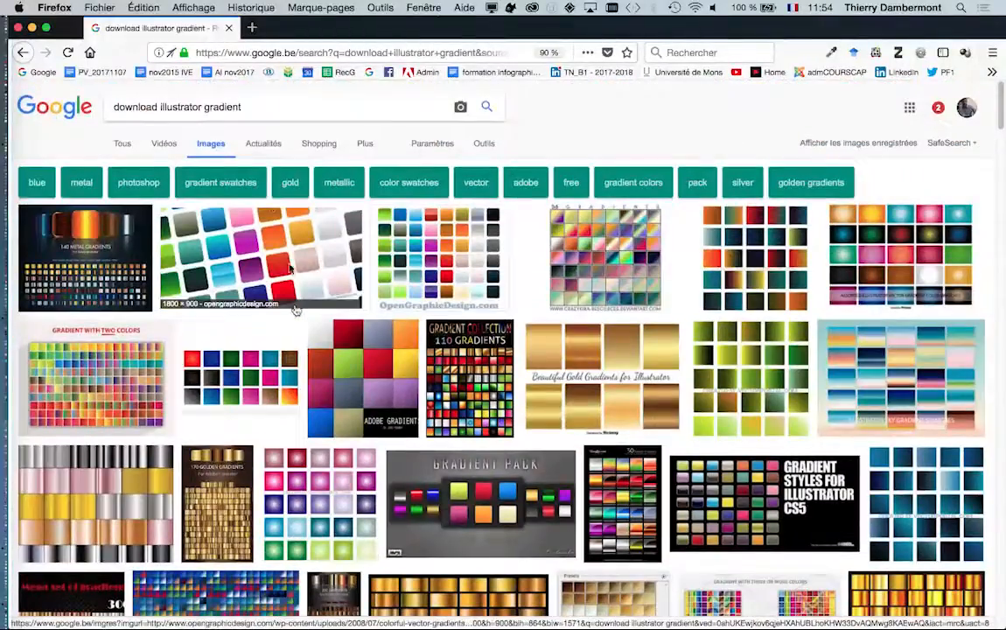
- Close the Firefox window and switch back to the bases-illustrator-01.ai document in Illustrator
click(17, 30)
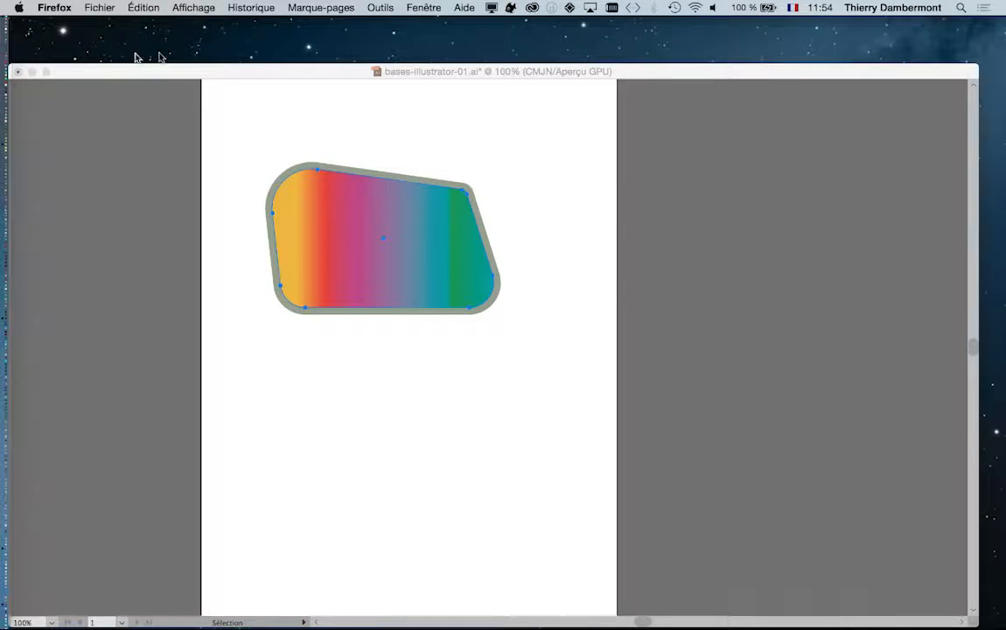
click(199, 74)
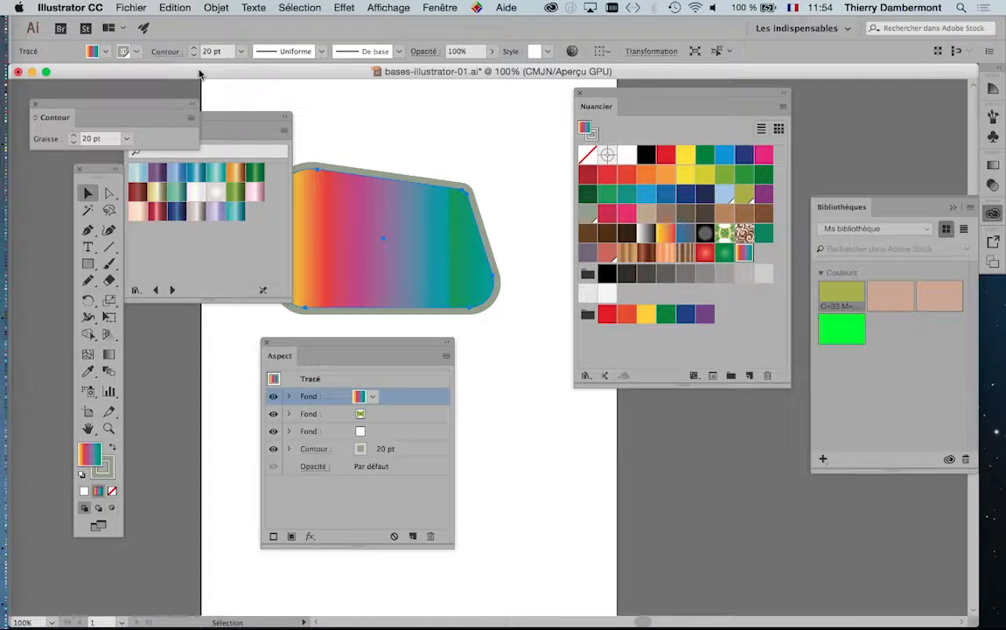
- Shorten the Nuancier panel to fit its swatches and shift it slightly down and to the right
drag(377, 214, 416, 175)
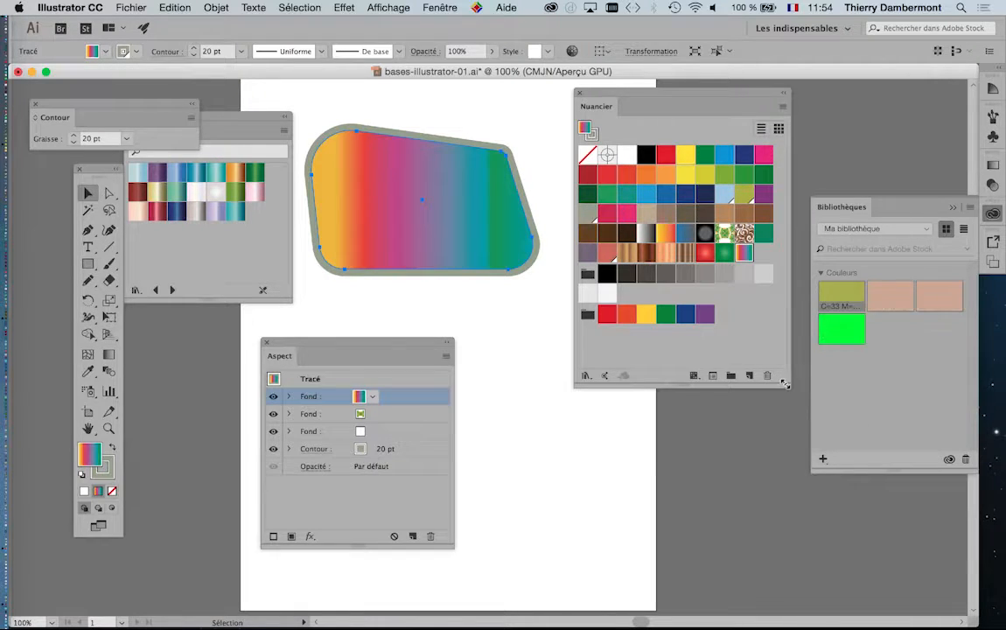
drag(785, 383, 785, 356)
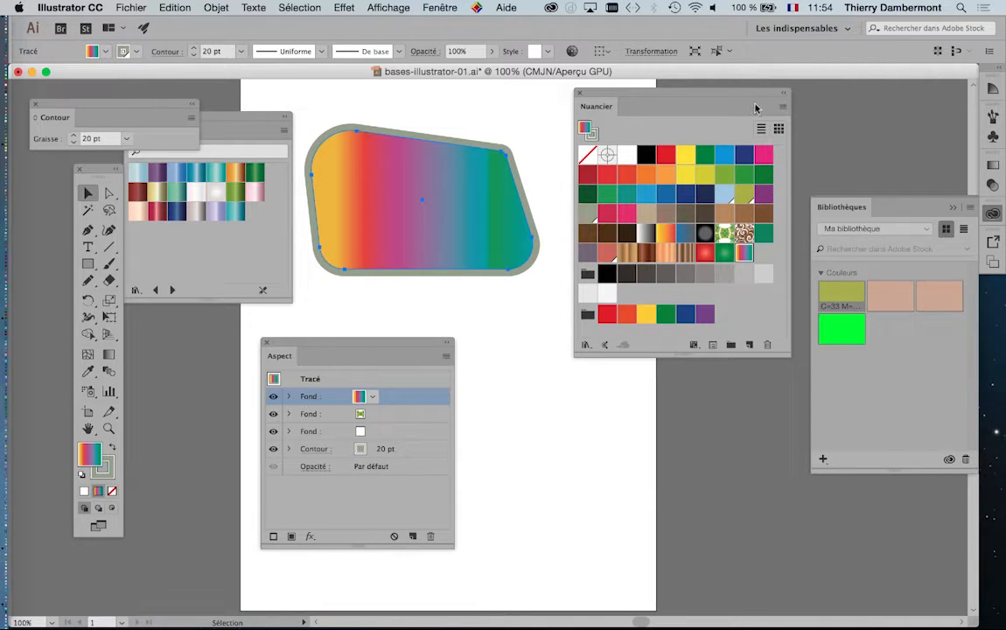
drag(747, 97, 755, 111)
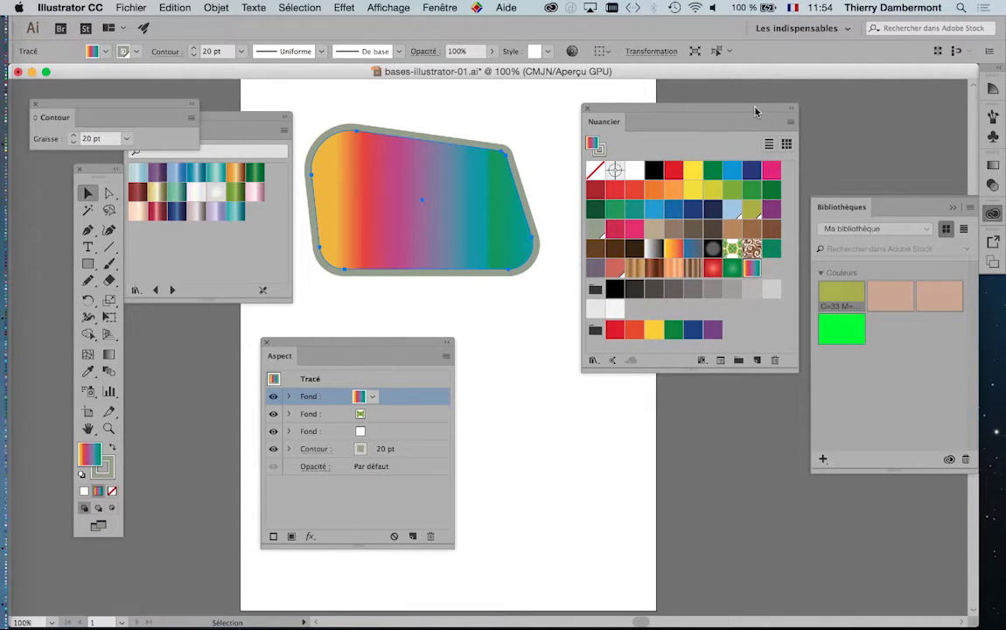